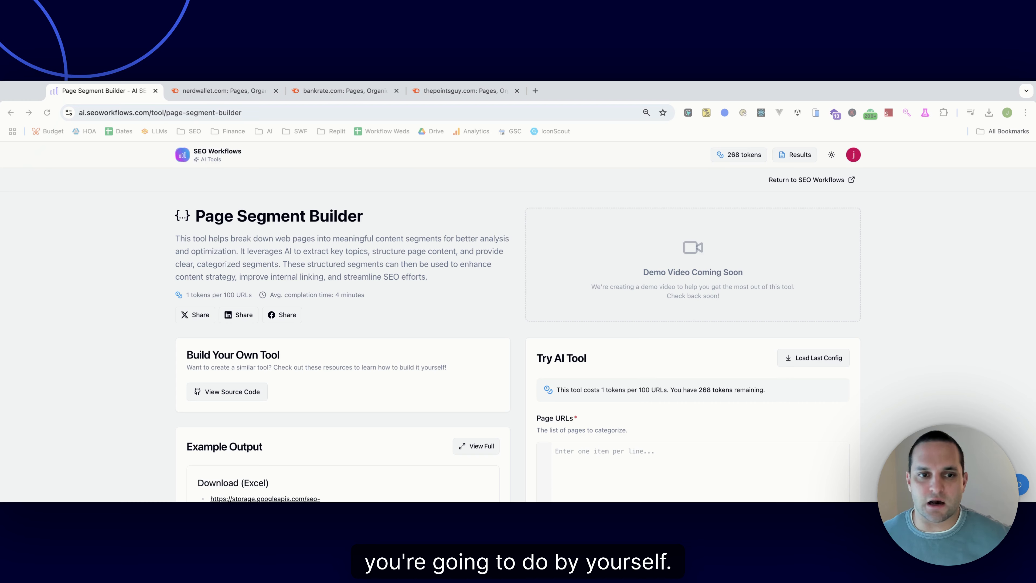
- Expand the Page Segment Builder example output and examine the preview columns from Page URL through Topic Confidence
{"action": "scroll", "coordinate": [422, 387], "scroll_direction": "down", "scroll_amount": 5}
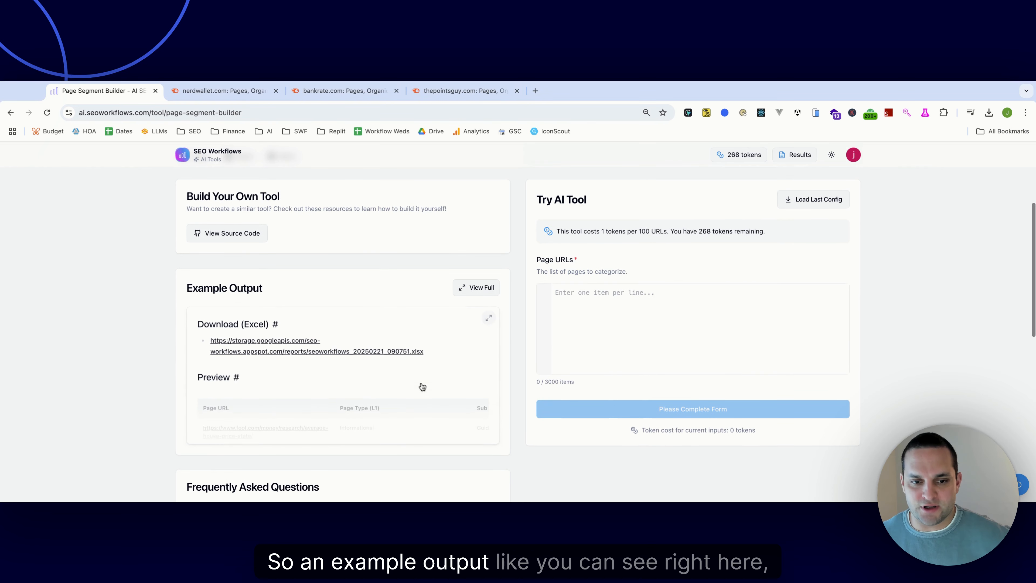
{"action": "left_click", "coordinate": [422, 387]}
{"action": "scroll", "coordinate": [459, 376], "scroll_direction": "down", "scroll_amount": 3}
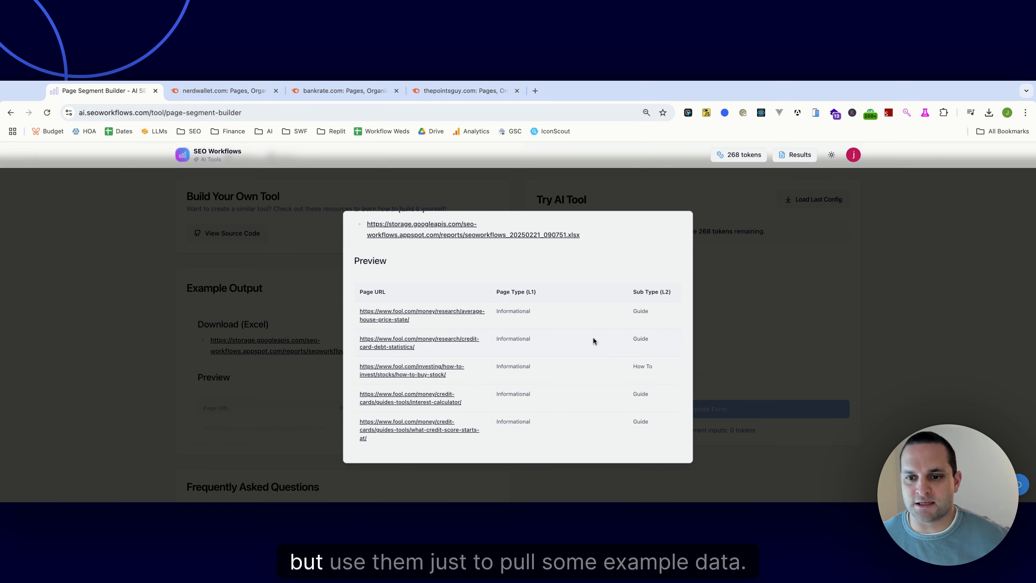
{"action": "scroll", "coordinate": [488, 369], "scroll_direction": "down", "scroll_amount": 1}
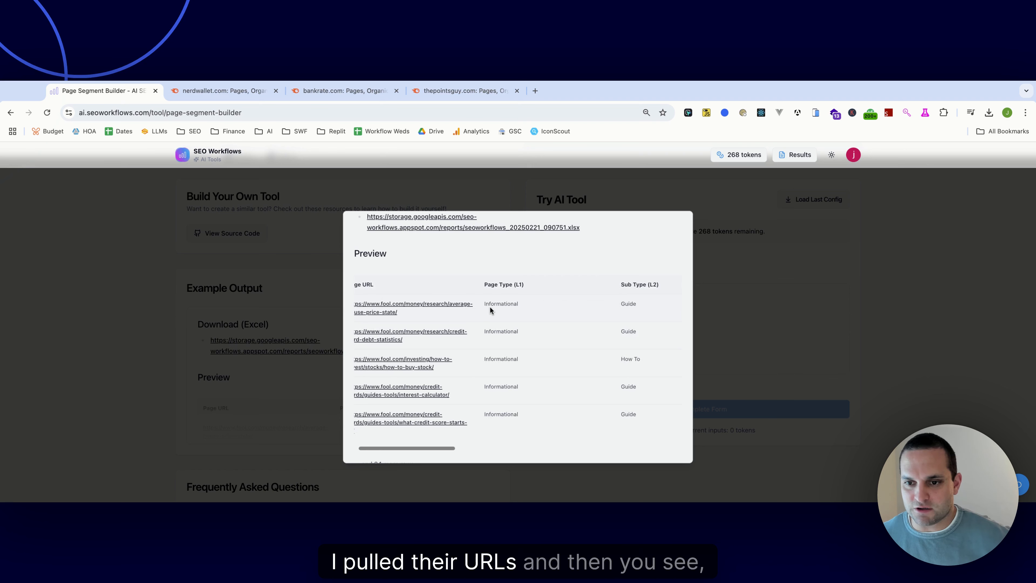
{"action": "scroll", "coordinate": [490, 306], "scroll_direction": "right", "scroll_amount": 3}
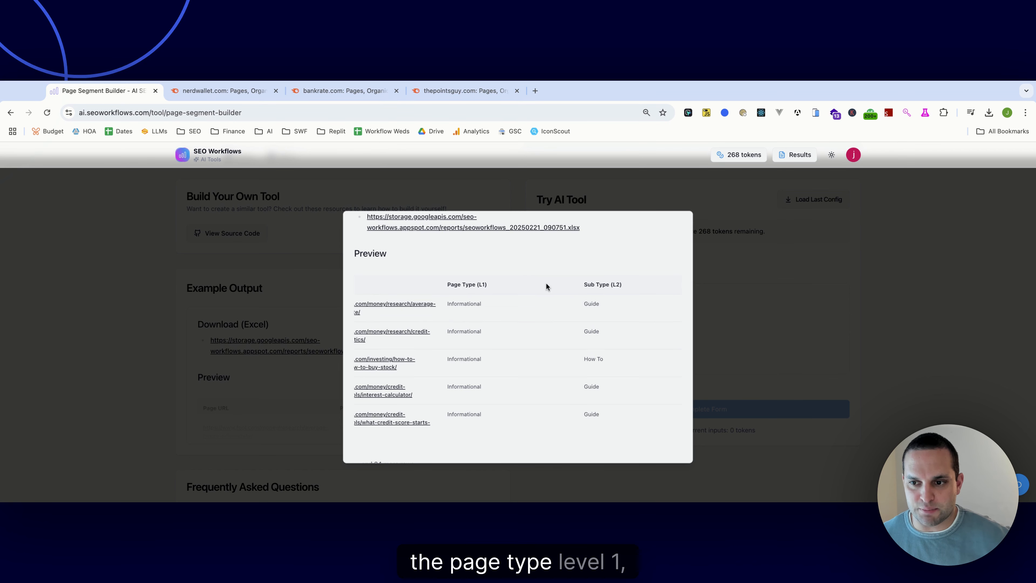
{"action": "scroll", "coordinate": [546, 286], "scroll_direction": "right", "scroll_amount": 3}
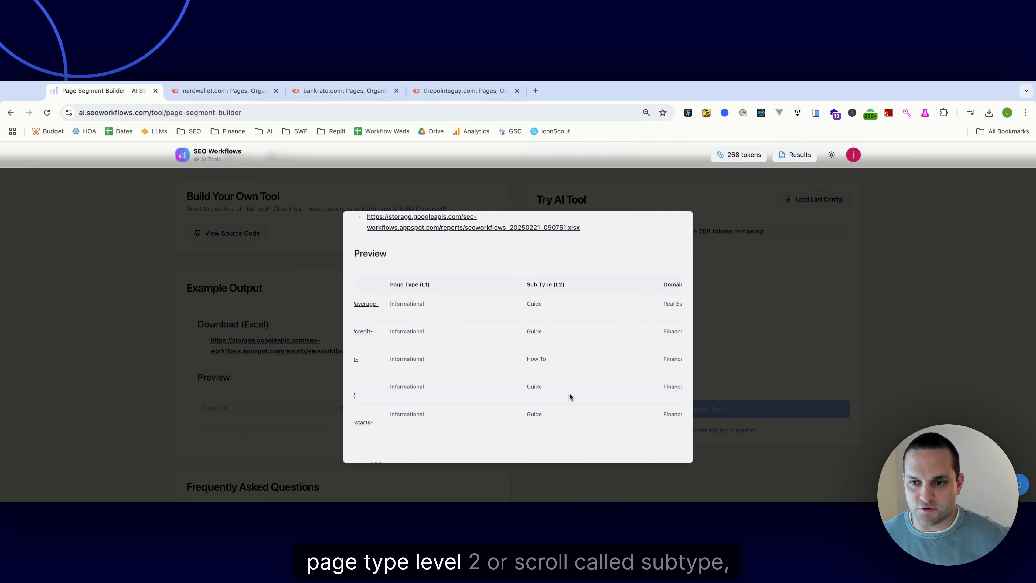
{"action": "scroll", "coordinate": [568, 395], "scroll_direction": "right", "scroll_amount": 6}
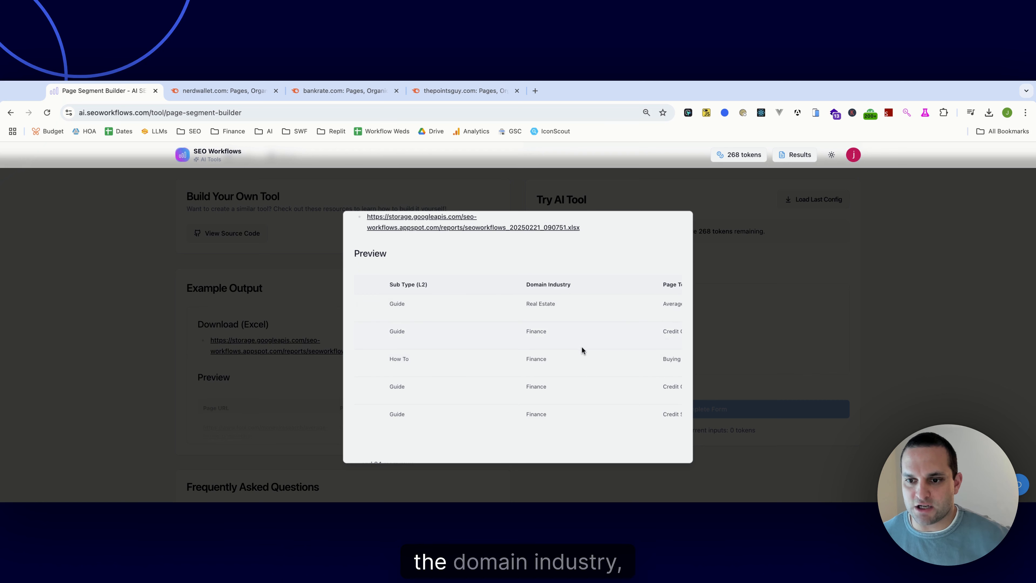
{"action": "scroll", "coordinate": [582, 350], "scroll_direction": "right", "scroll_amount": 9}
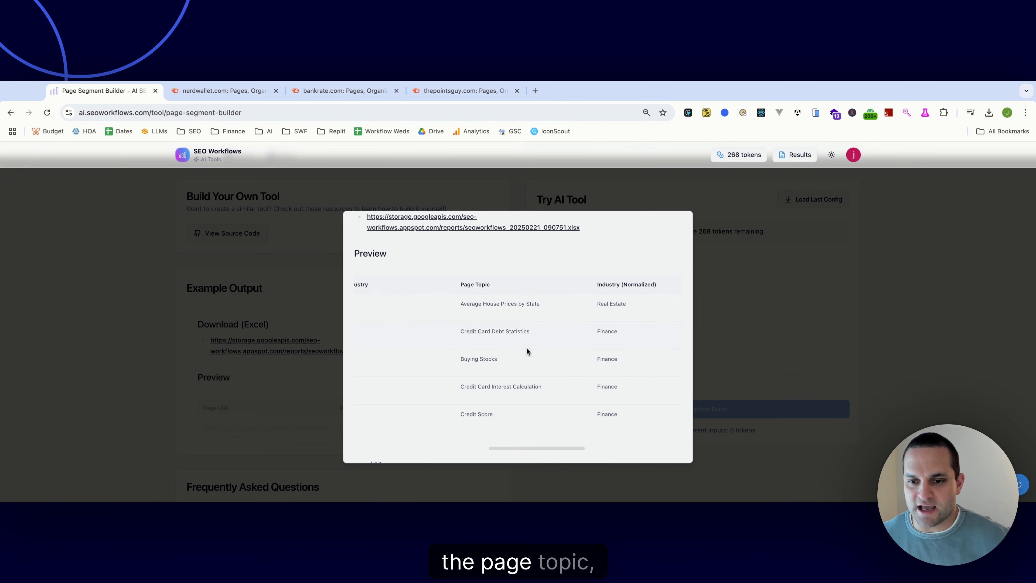
{"action": "scroll", "coordinate": [569, 338], "scroll_direction": "right", "scroll_amount": 5}
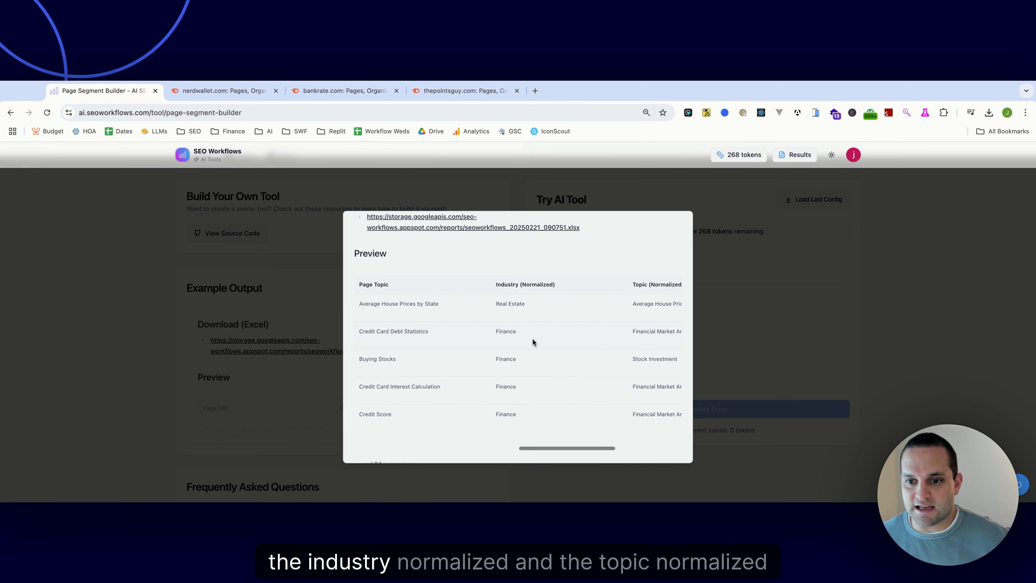
{"action": "scroll", "coordinate": [607, 329], "scroll_direction": "right", "scroll_amount": 8}
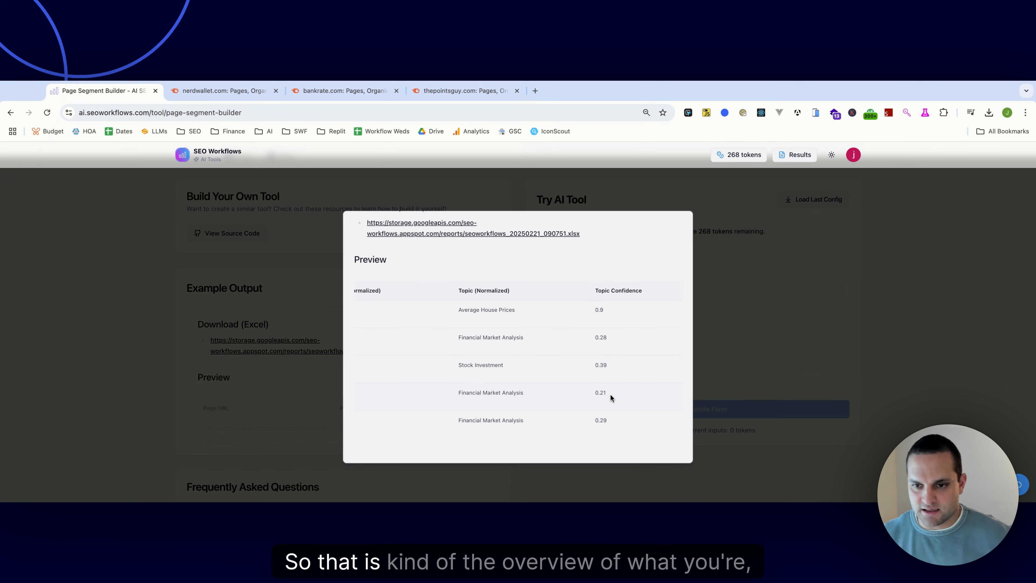
{"action": "left_click", "coordinate": [795, 327]}
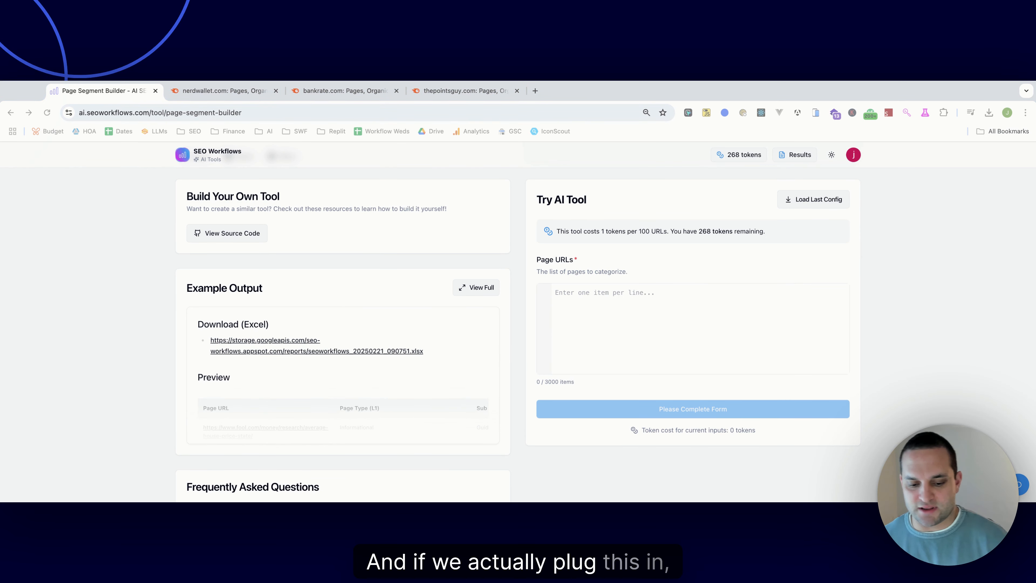
- Paste the copied list of NerdWallet, Bankrate and The Points Guy URLs into Page URLs and review the entries
{"action": "left_click", "coordinate": [689, 323]}
{"action": "key", "text": "super+v"}
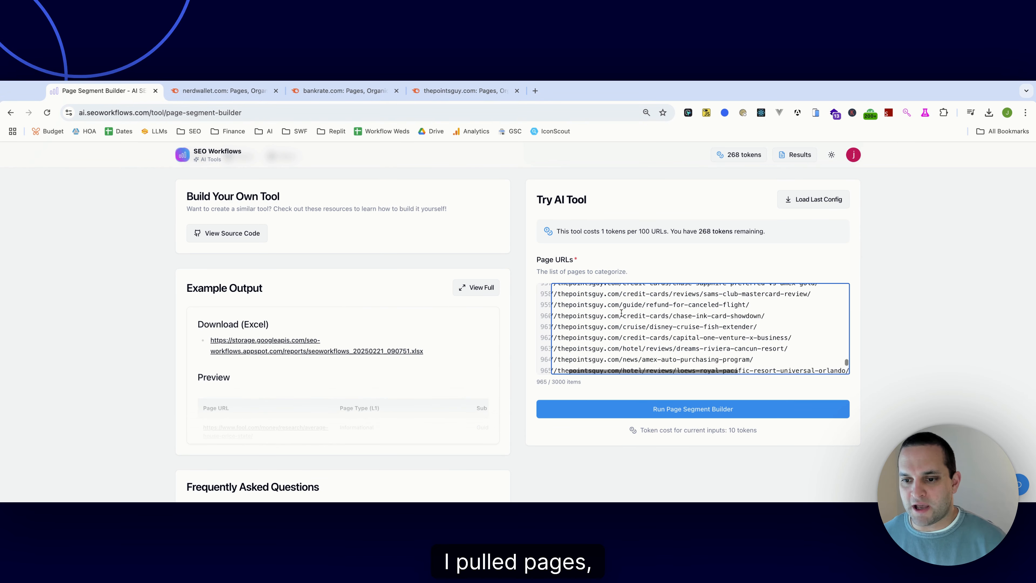
{"action": "scroll", "coordinate": [620, 313], "scroll_direction": "up", "scroll_amount": 20}
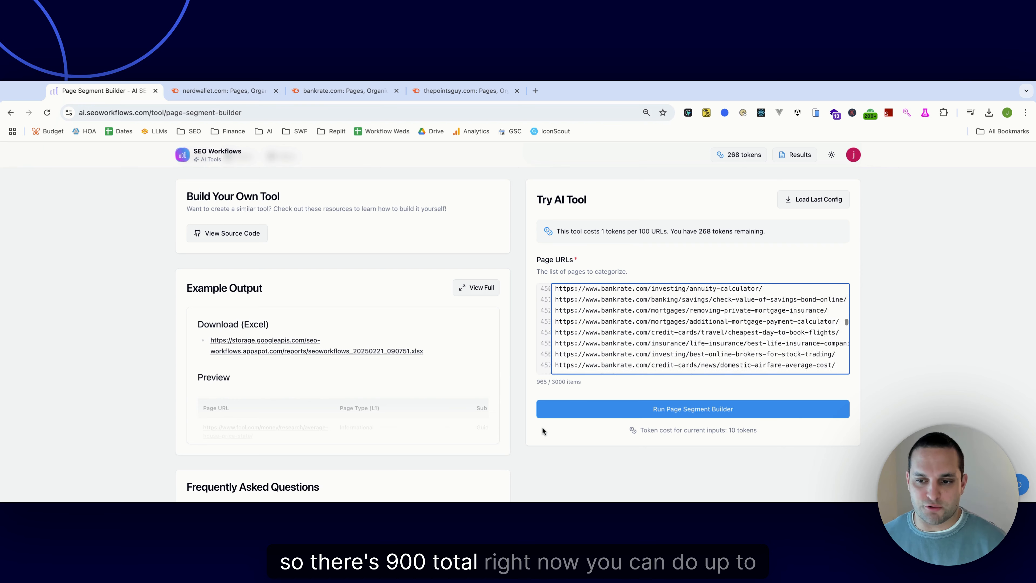
{"action": "left_click_drag", "start_coordinate": [551, 381], "coordinate": [571, 381]}
{"action": "scroll", "coordinate": [628, 322], "scroll_direction": "up", "scroll_amount": 15}
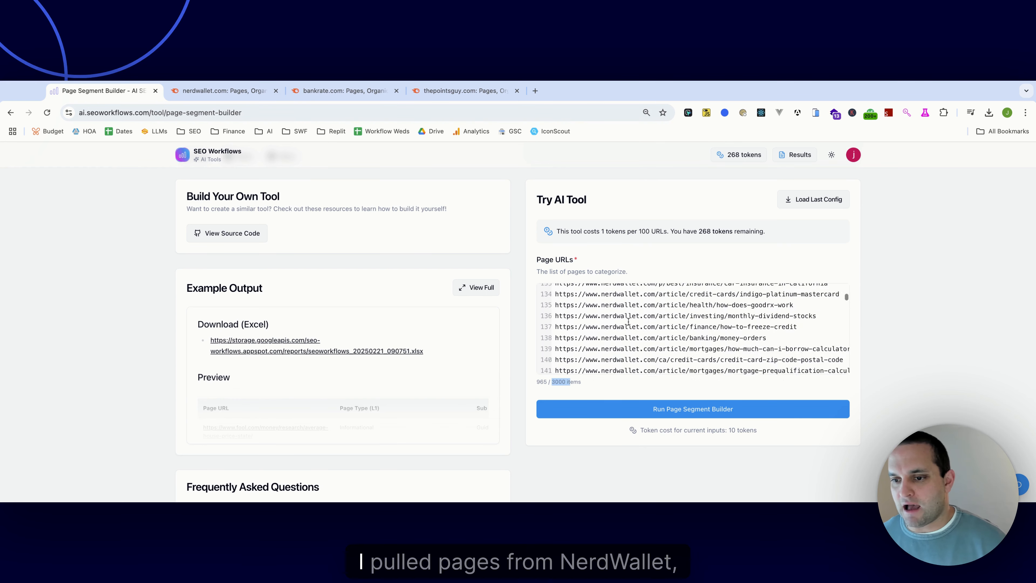
{"action": "scroll", "coordinate": [628, 322], "scroll_direction": "up", "scroll_amount": 10}
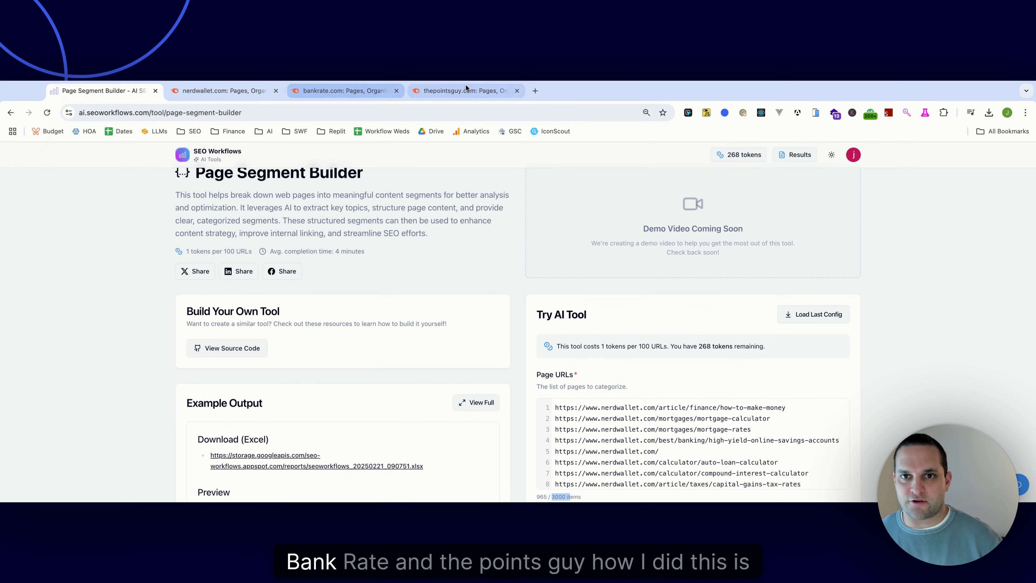
- Switch to Semrush to view the nerdwallet.com Organic Research pages report, and return to Page Segment Builder
{"action": "left_click", "coordinate": [221, 88]}
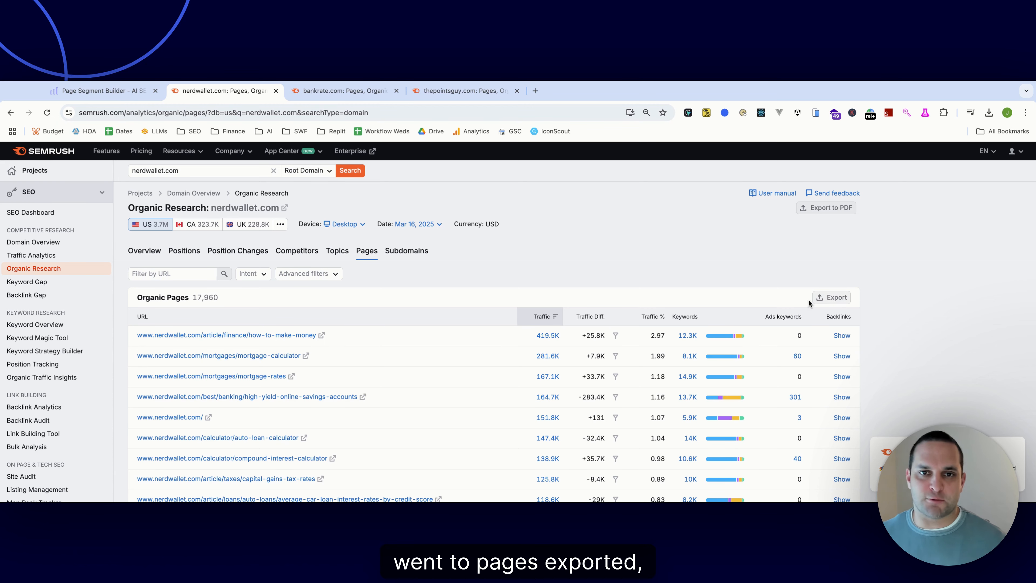
{"action": "left_click", "coordinate": [93, 91]}
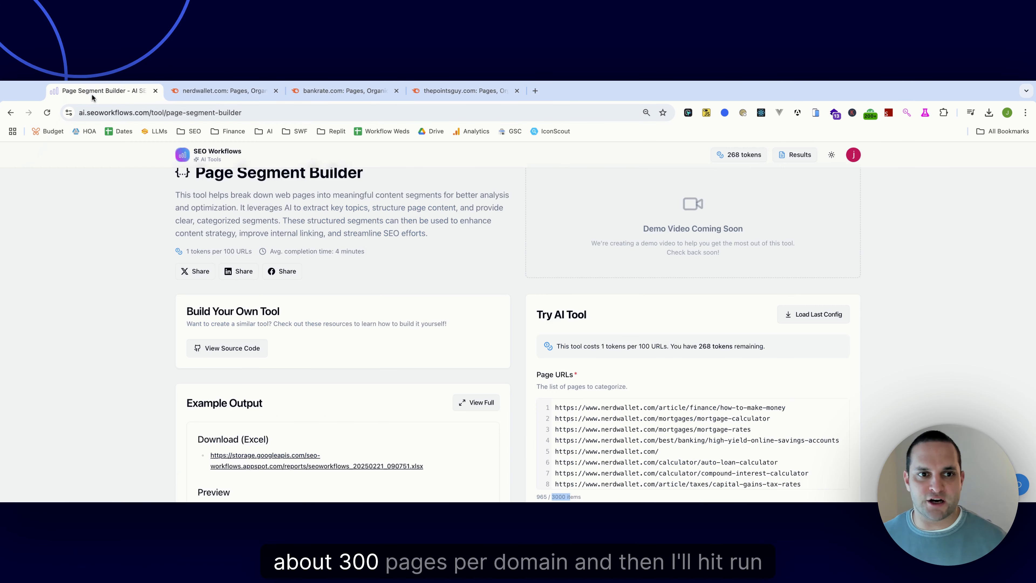
- Run Page Segment Builder on the pasted page URLs
{"action": "scroll", "coordinate": [710, 318], "scroll_direction": "down", "scroll_amount": 3}
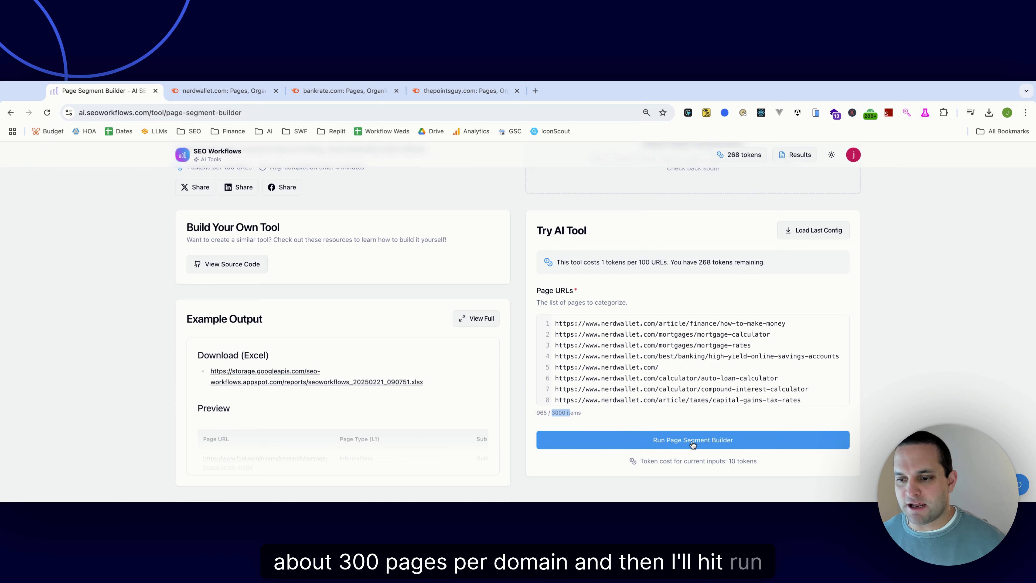
{"action": "left_click", "coordinate": [711, 444]}
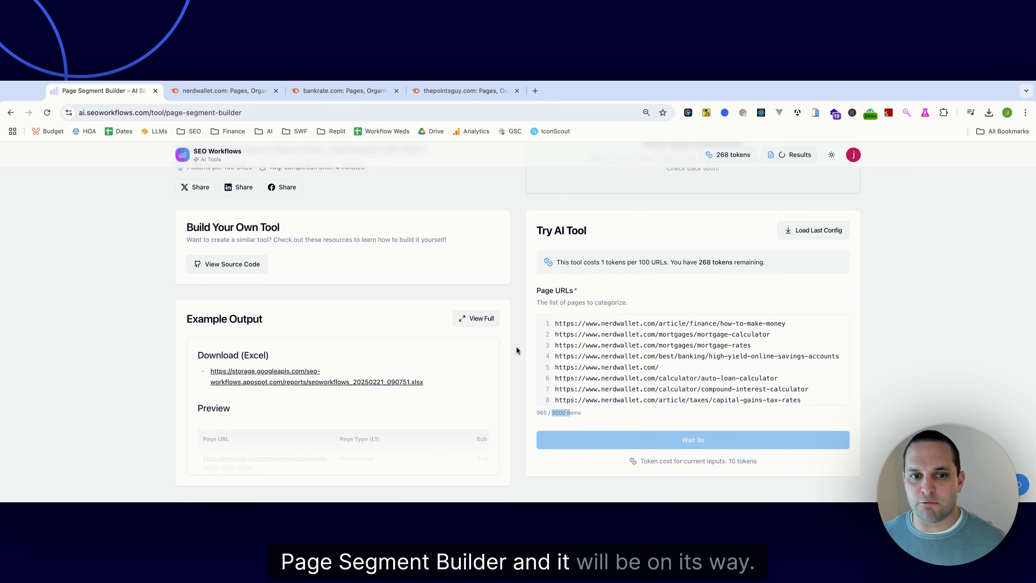
{"action": "scroll", "coordinate": [516, 346], "scroll_direction": "up", "scroll_amount": 2}
{"action": "scroll", "coordinate": [535, 359], "scroll_direction": "down", "scroll_amount": 2}
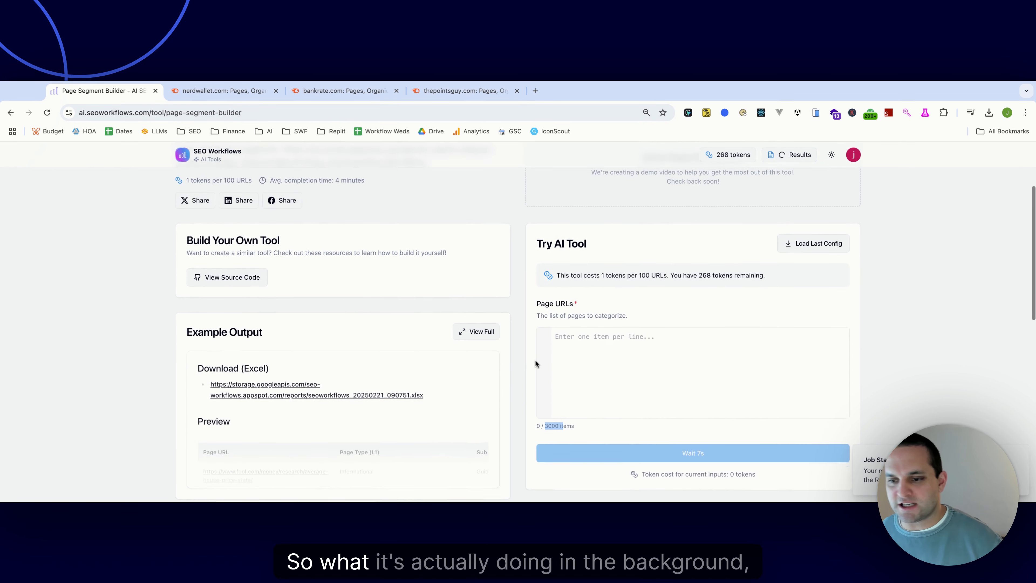
{"action": "scroll", "coordinate": [535, 360], "scroll_direction": "down", "scroll_amount": 1}
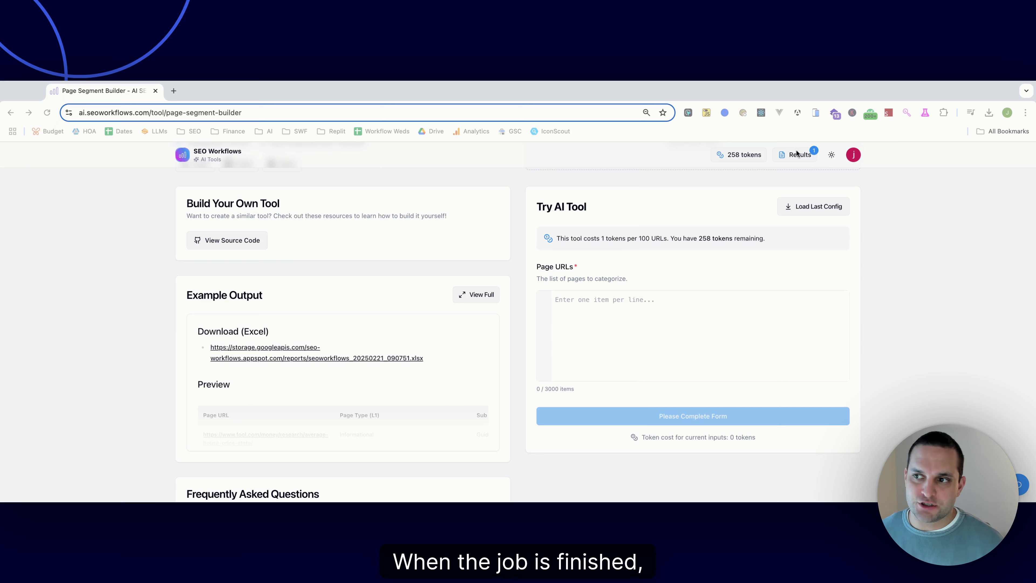
- Open the Results History and check how long the newest Page Segment Builder job took
{"action": "left_click", "coordinate": [807, 155]}
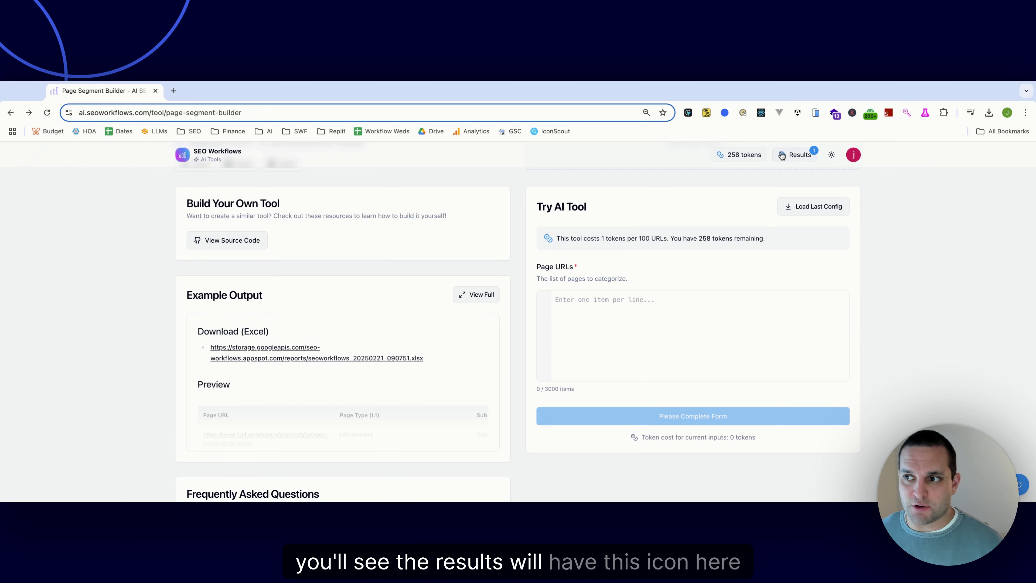
{"action": "left_click", "coordinate": [806, 156]}
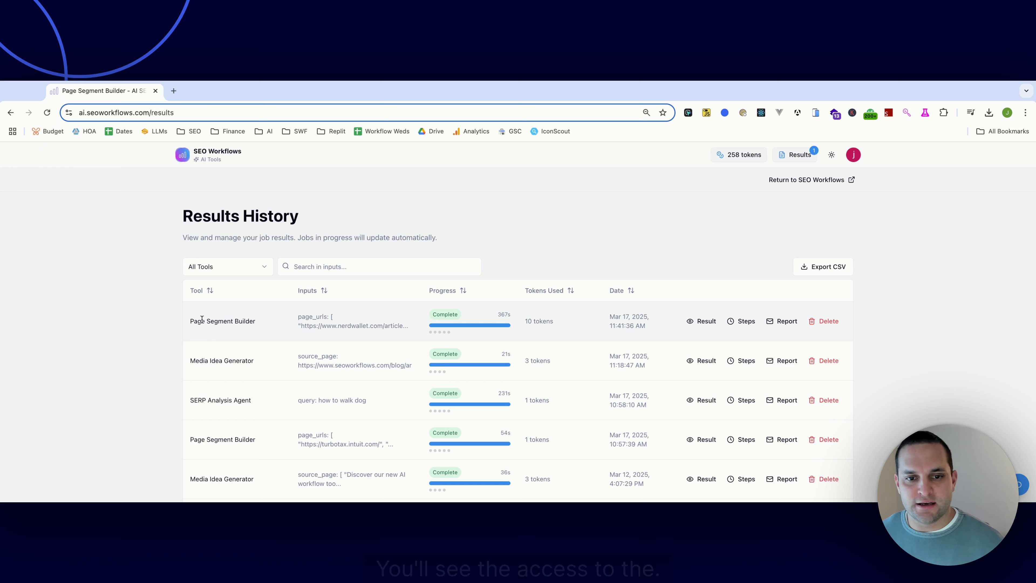
{"action": "mouse_move", "coordinate": [304, 316]}
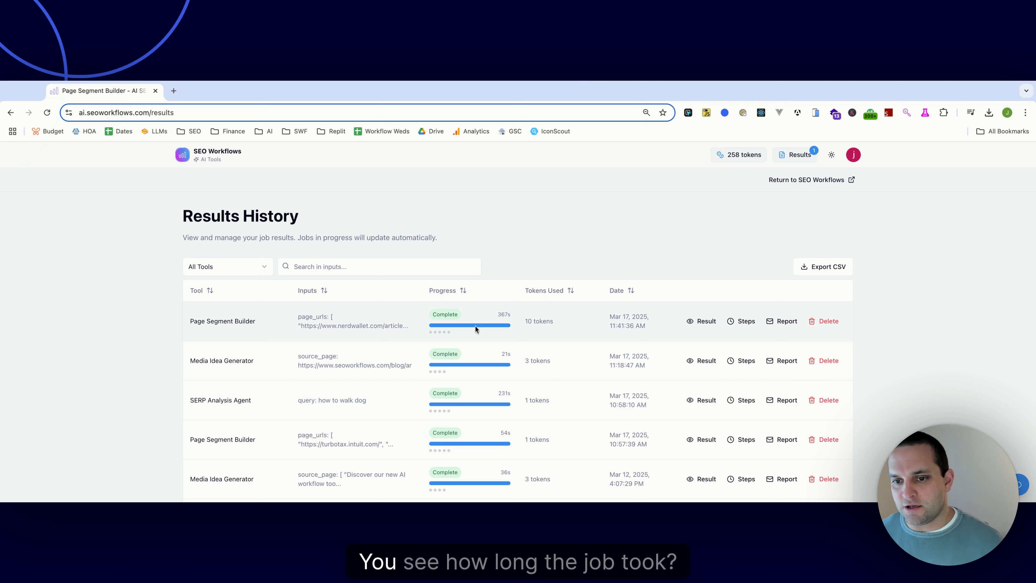
{"action": "left_click_drag", "start_coordinate": [498, 315], "coordinate": [515, 314]}
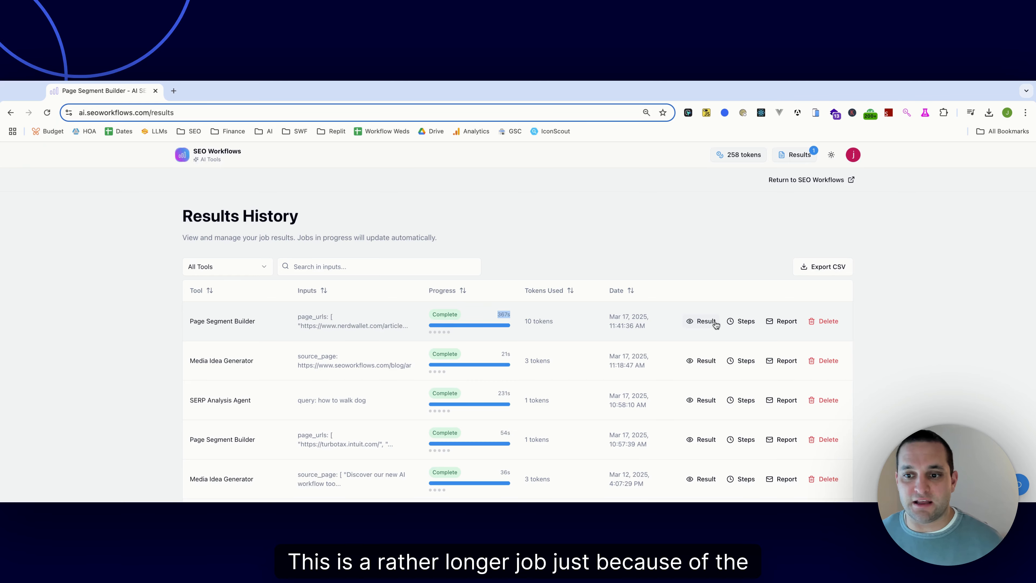
- Open the newest Page Segment Builder result and download its full output as an Excel file
{"action": "left_click", "coordinate": [706, 321]}
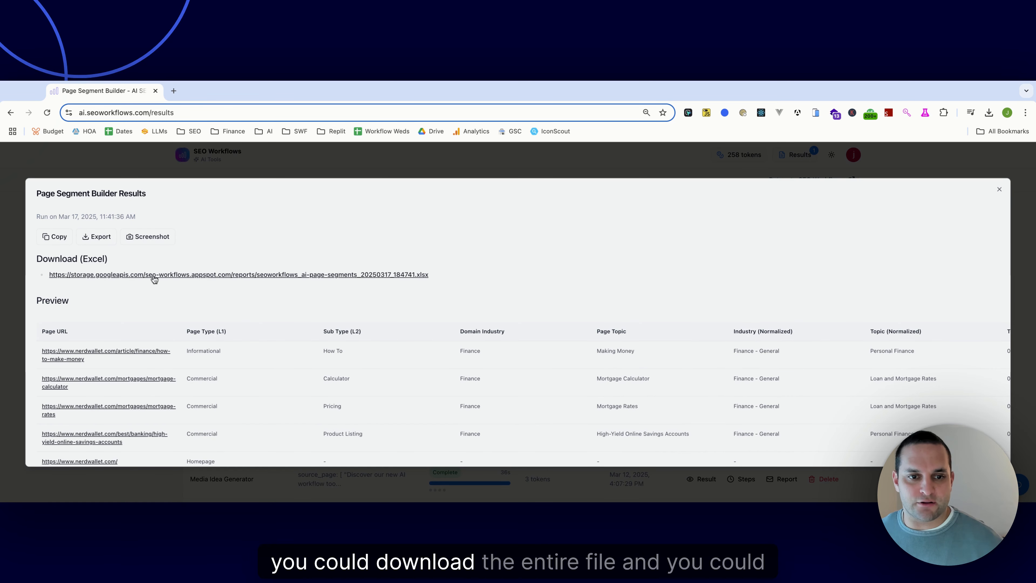
{"action": "scroll", "coordinate": [171, 286], "scroll_direction": "down", "scroll_amount": 2}
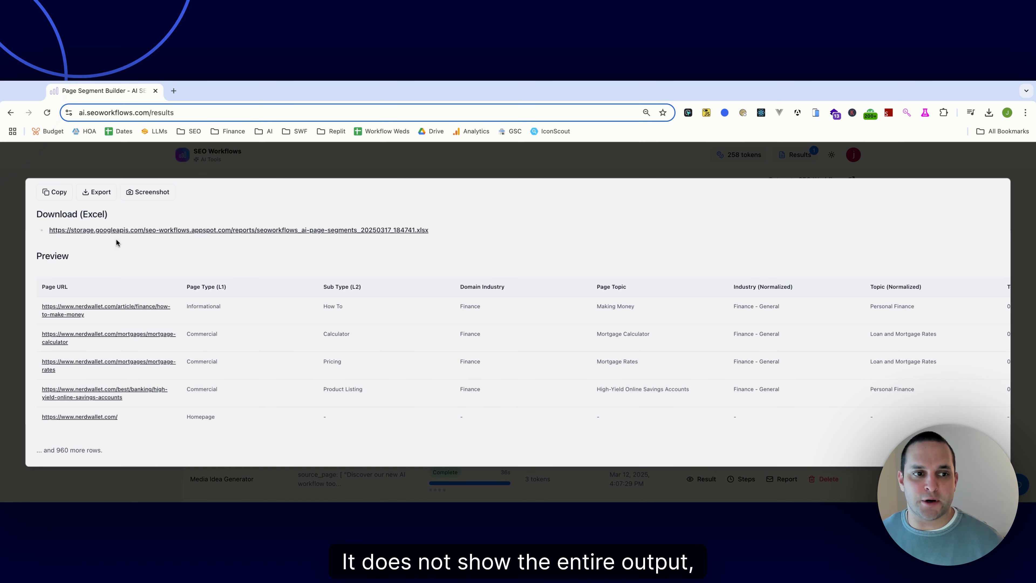
{"action": "left_click", "coordinate": [113, 231]}
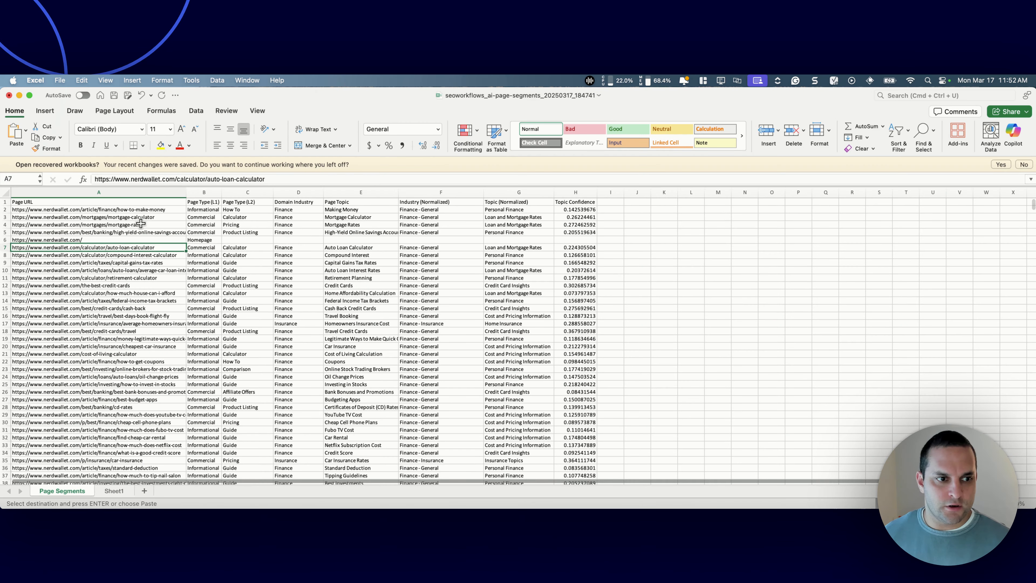
- In Excel, examine the downloaded page segments column by column, from Page URL and page types to normalized industry and topic
{"action": "key", "text": "Down"}
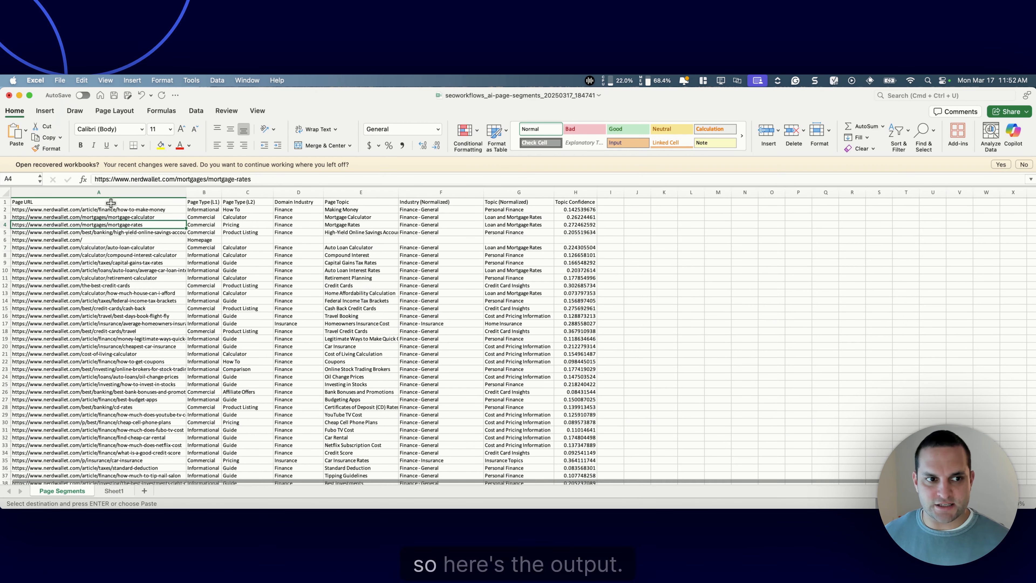
{"action": "left_click_drag", "start_coordinate": [107, 210], "coordinate": [112, 346]}
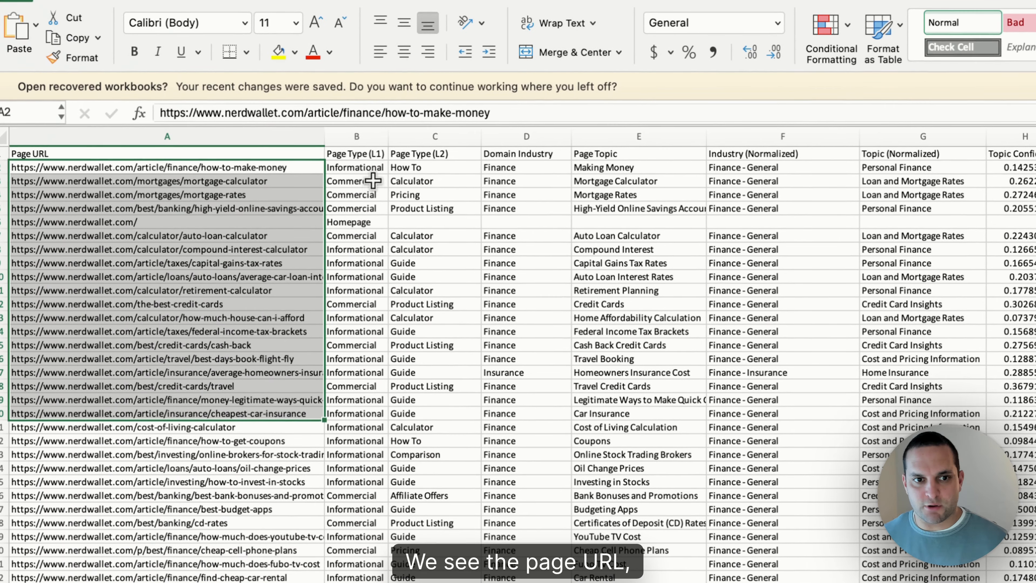
{"action": "left_click_drag", "start_coordinate": [369, 169], "coordinate": [369, 317]}
{"action": "left_click_drag", "start_coordinate": [435, 169], "coordinate": [439, 367]}
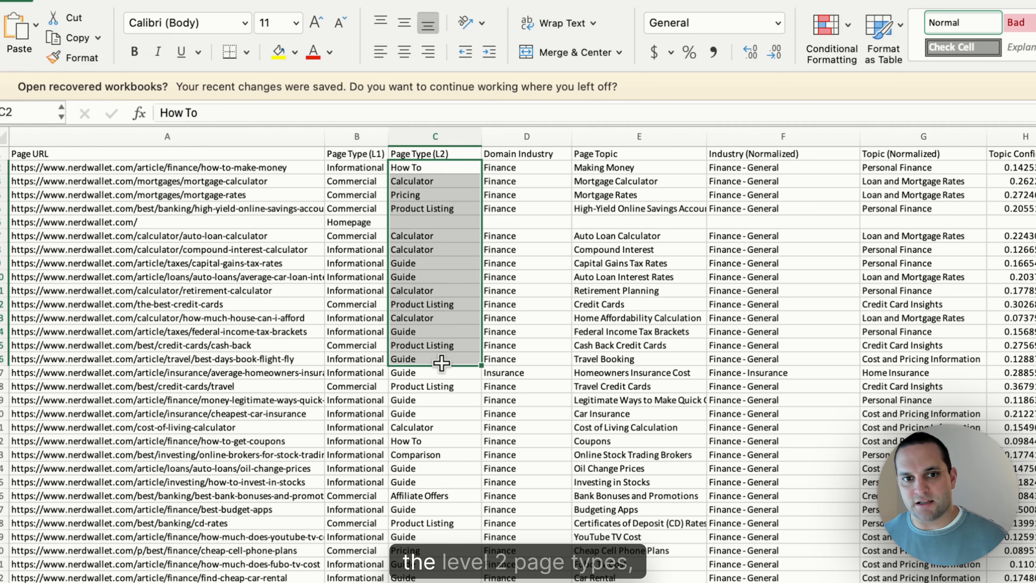
{"action": "left_click_drag", "start_coordinate": [527, 167], "coordinate": [528, 386]}
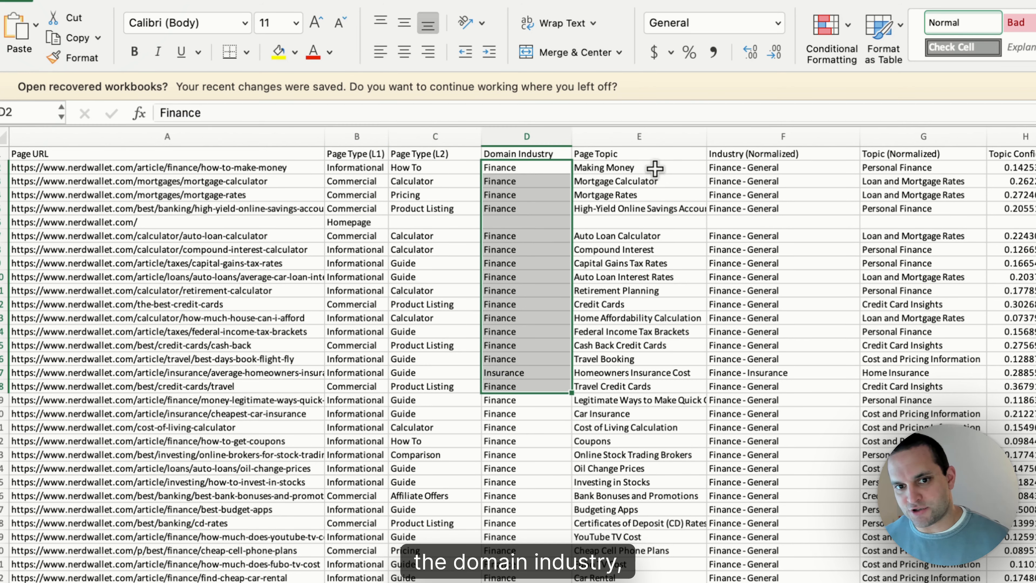
{"action": "left_click_drag", "start_coordinate": [655, 171], "coordinate": [658, 413]}
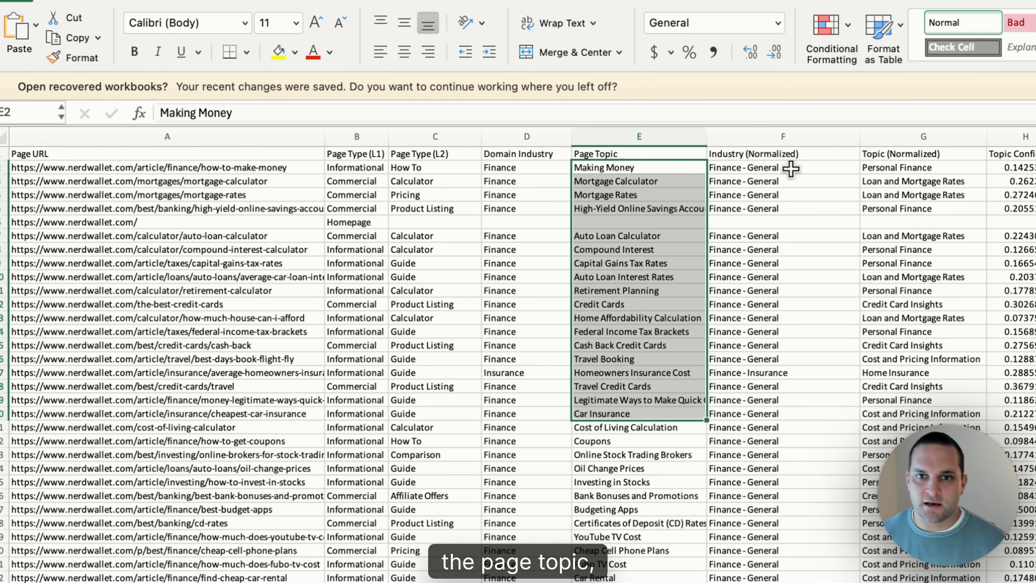
{"action": "left_click_drag", "start_coordinate": [791, 153], "coordinate": [790, 413]}
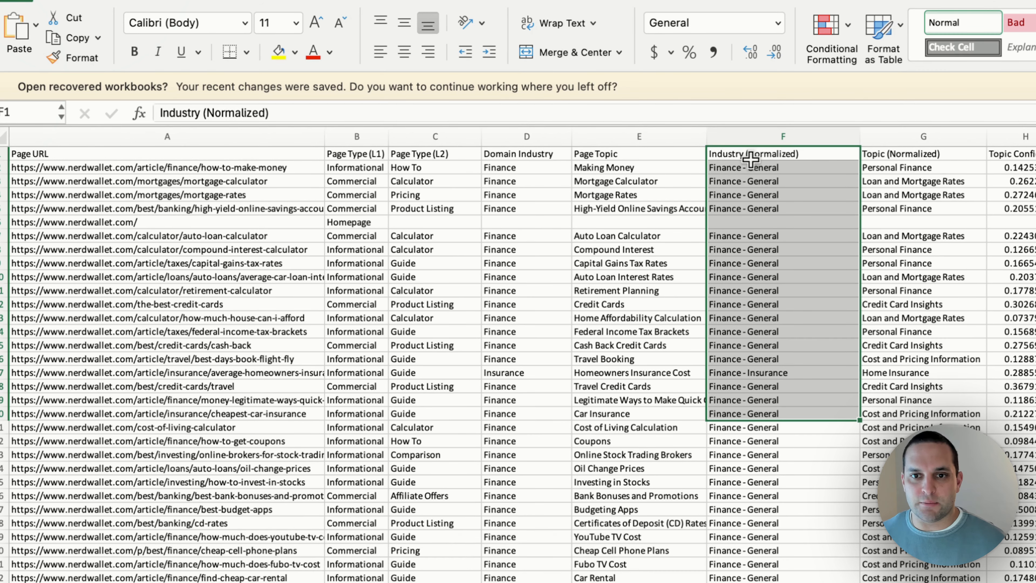
{"action": "left_click_drag", "start_coordinate": [750, 167], "coordinate": [762, 209]}
{"action": "left_click_drag", "start_coordinate": [235, 181], "coordinate": [235, 222]}
{"action": "left_click_drag", "start_coordinate": [928, 159], "coordinate": [937, 279]}
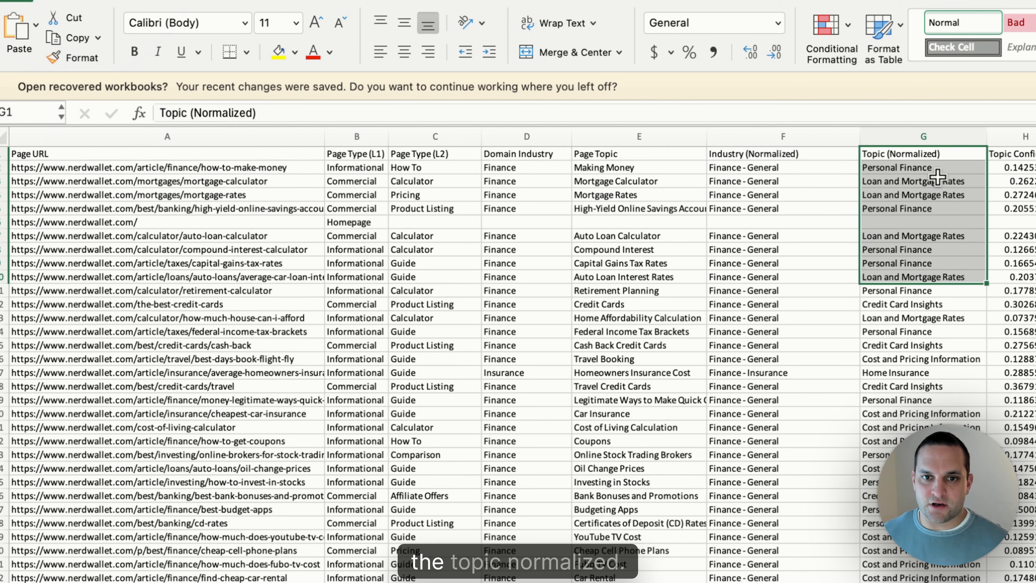
{"action": "left_click_drag", "start_coordinate": [645, 168], "coordinate": [649, 263]}
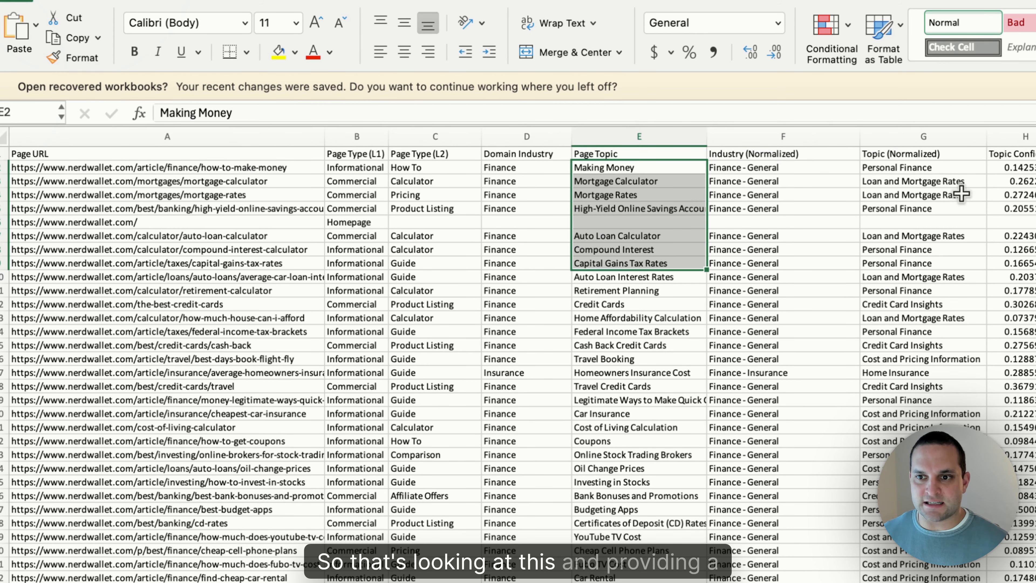
- Compare the page-level topics in the Page Topic column with the broader groupings in the Topic (Normalized) column
{"action": "left_click_drag", "start_coordinate": [956, 170], "coordinate": [946, 300]}
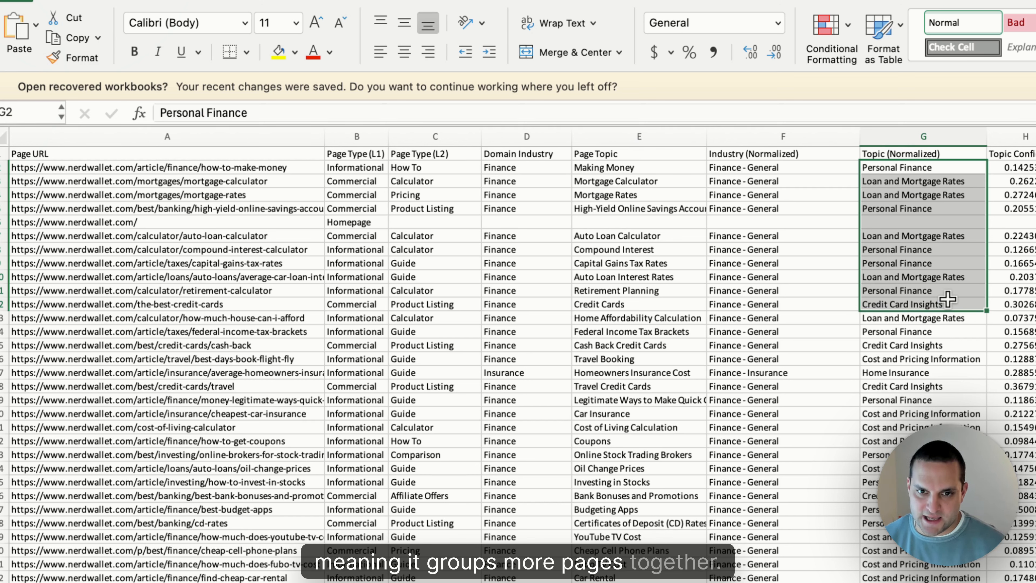
{"action": "left_click_drag", "start_coordinate": [638, 167], "coordinate": [612, 526]}
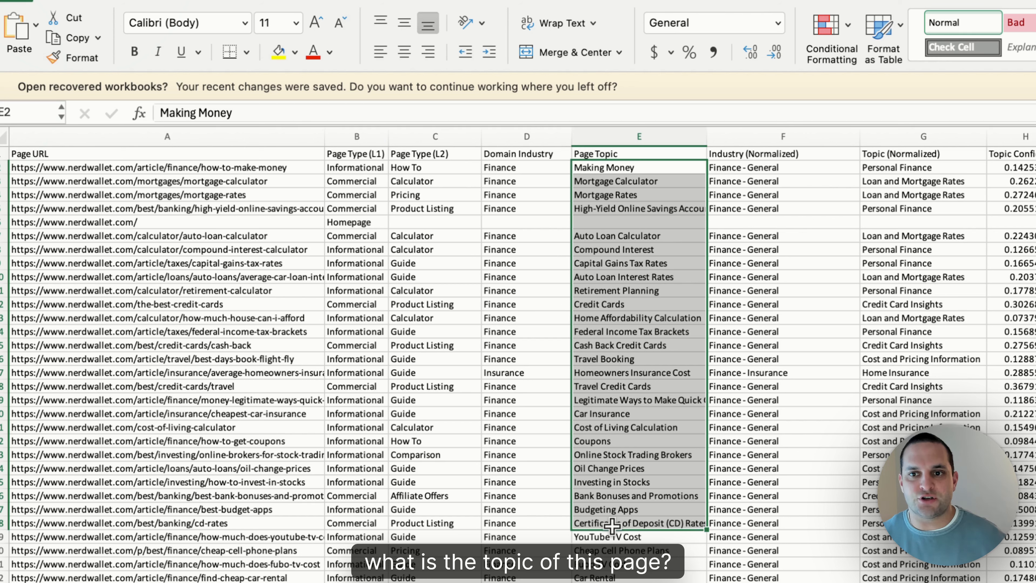
{"action": "left_click_drag", "start_coordinate": [905, 167], "coordinate": [905, 509]}
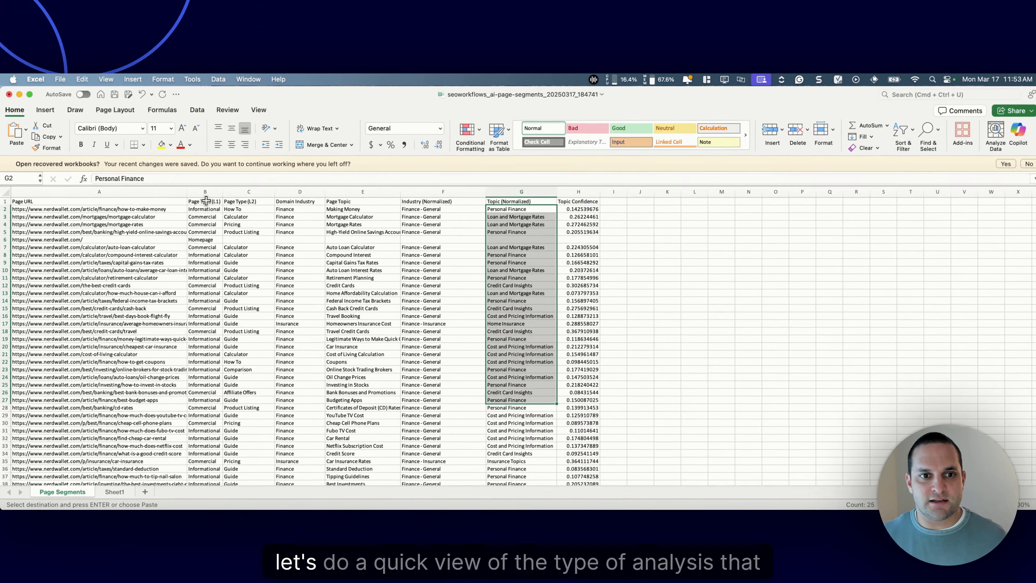
- Insert four blank columns between the Page URL and Page Type (L1) columns of the Page Segments sheet
{"action": "left_click", "coordinate": [205, 191]}
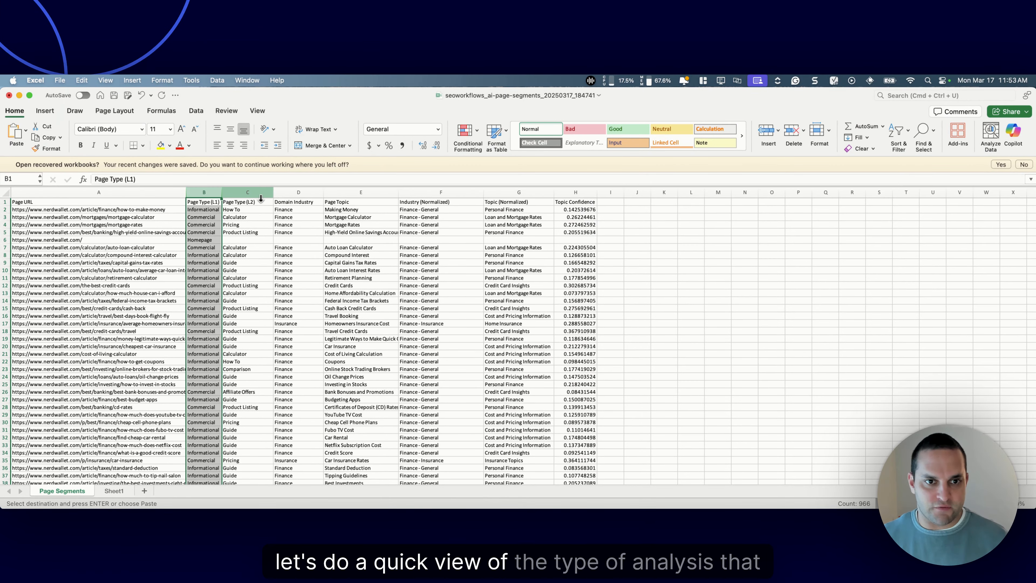
{"action": "left_click", "coordinate": [252, 192]}
{"action": "left_click", "coordinate": [210, 193], "text": "shift"}
{"action": "right_click", "coordinate": [210, 194]}
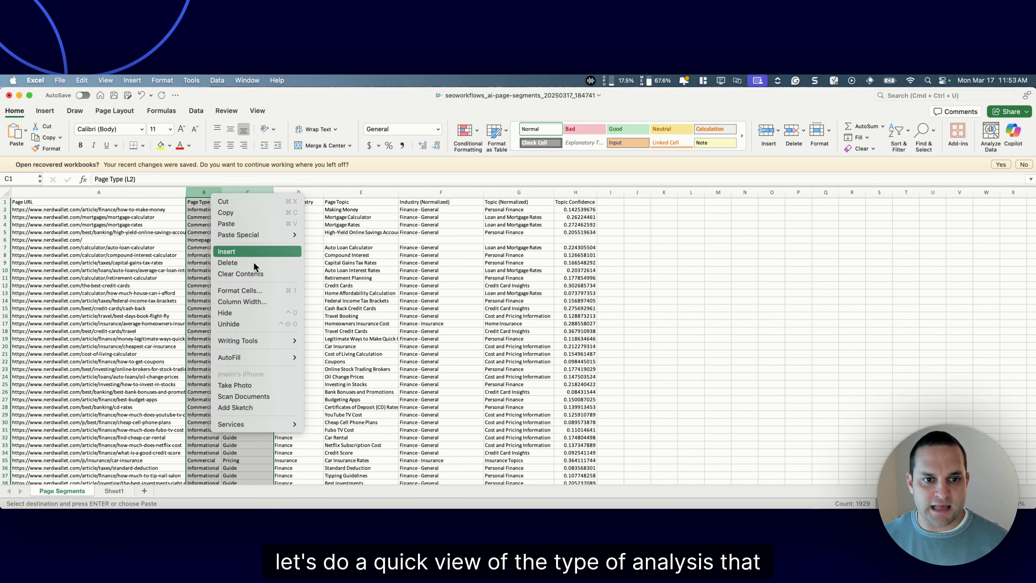
{"action": "left_click", "coordinate": [235, 252]}
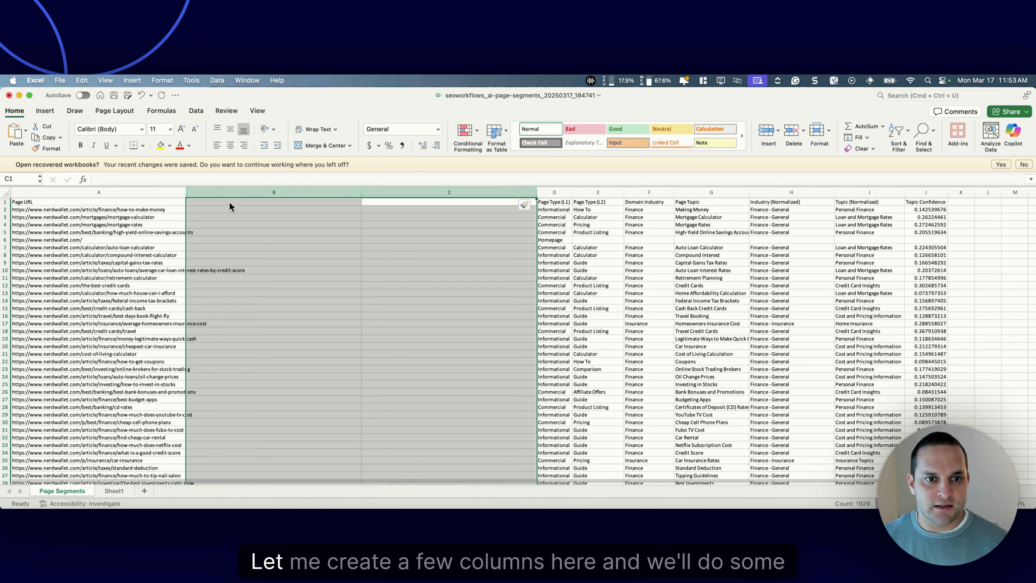
{"action": "left_click", "coordinate": [397, 202]}
{"action": "left_click_drag", "start_coordinate": [364, 192], "coordinate": [226, 192]}
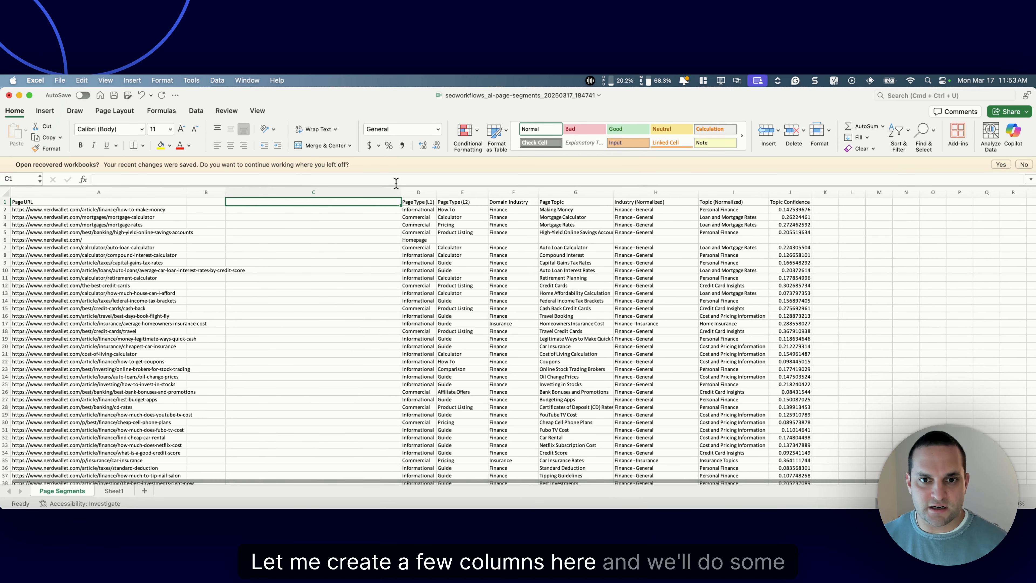
{"action": "left_click_drag", "start_coordinate": [401, 192], "coordinate": [242, 188]}
{"action": "right_click", "coordinate": [242, 189]}
{"action": "left_click", "coordinate": [283, 244]}
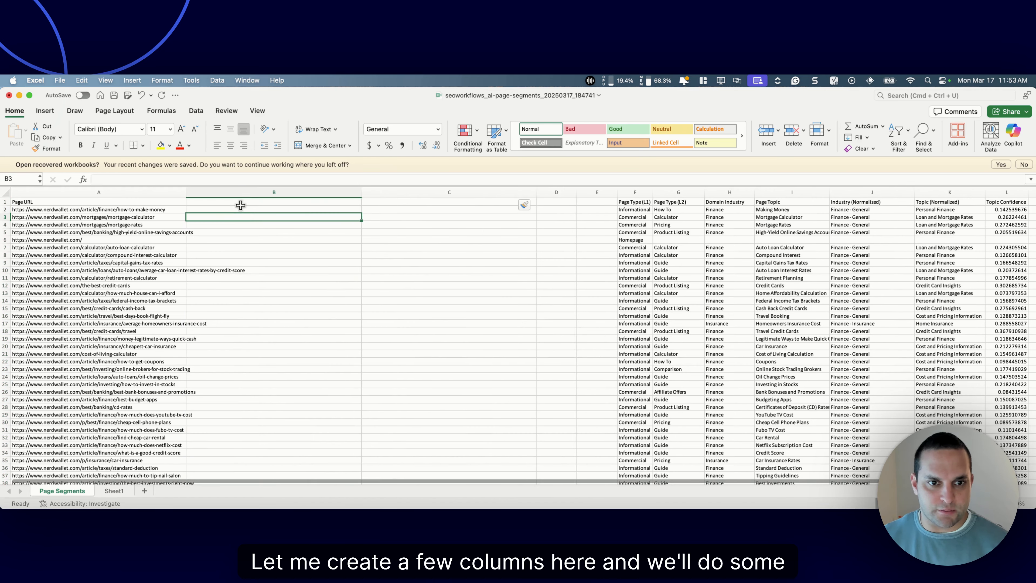
- Enter the headers Domain, Traffic and Keywords in cells B1, C1 and D1
{"action": "left_click", "coordinate": [239, 200]}
{"action": "type", "text": "Domain"}
{"action": "key", "text": "Tab"}
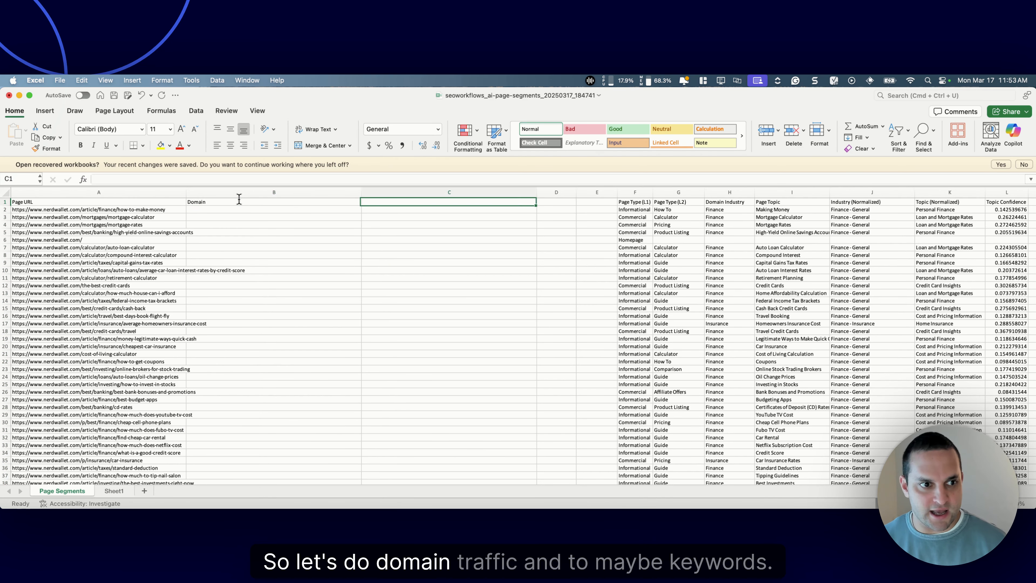
{"action": "key", "text": "Tab"}
{"action": "type", "text": "Keywo"}
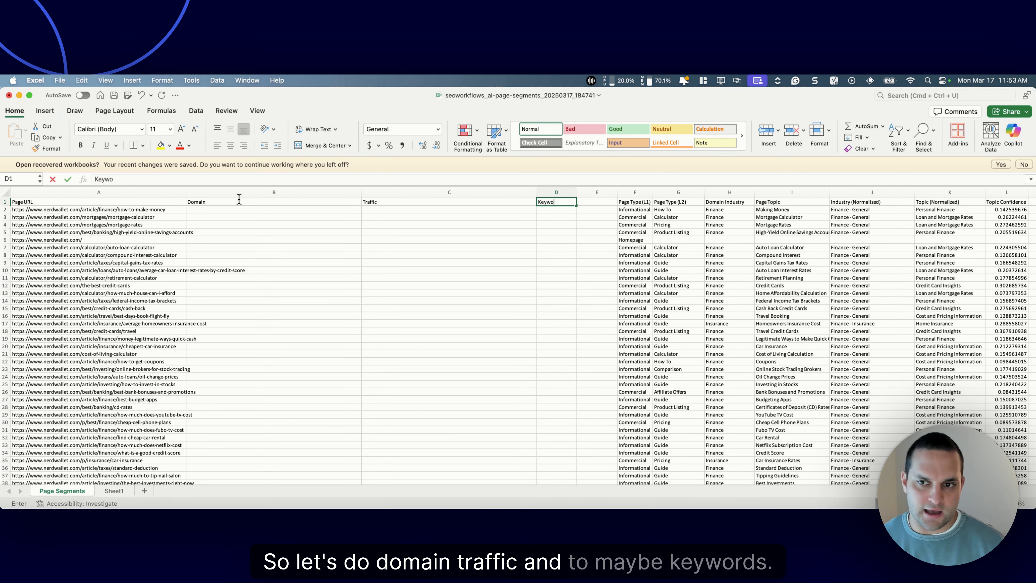
{"action": "type", "text": "rds"}
{"action": "key", "text": "Return"}
- Look over the Traffic and Domain columns of the Semrush data on Sheet1
{"action": "left_click", "coordinate": [113, 490]}
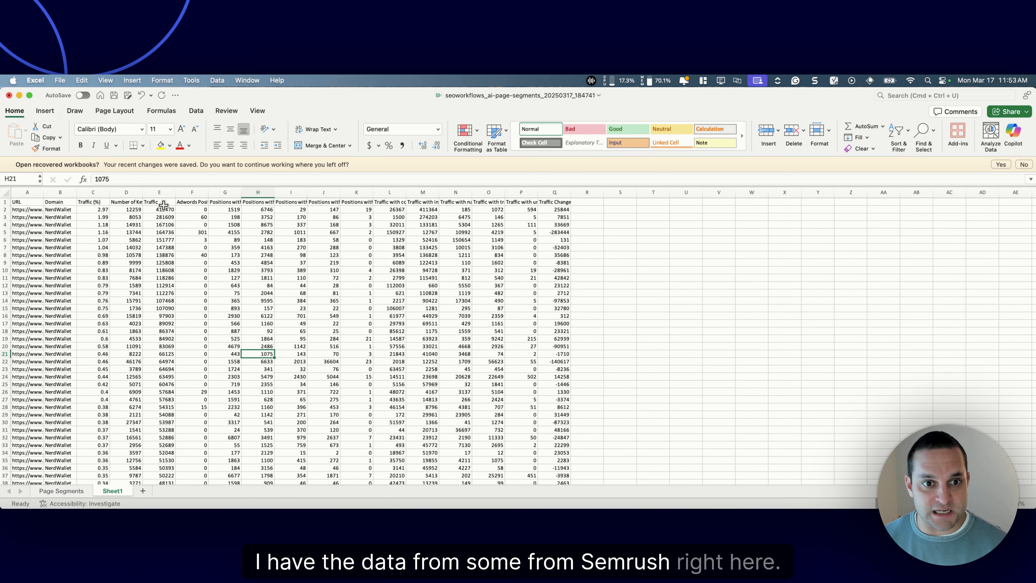
{"action": "left_click_drag", "start_coordinate": [163, 205], "coordinate": [163, 263]}
{"action": "left_click_drag", "start_coordinate": [60, 203], "coordinate": [59, 263]}
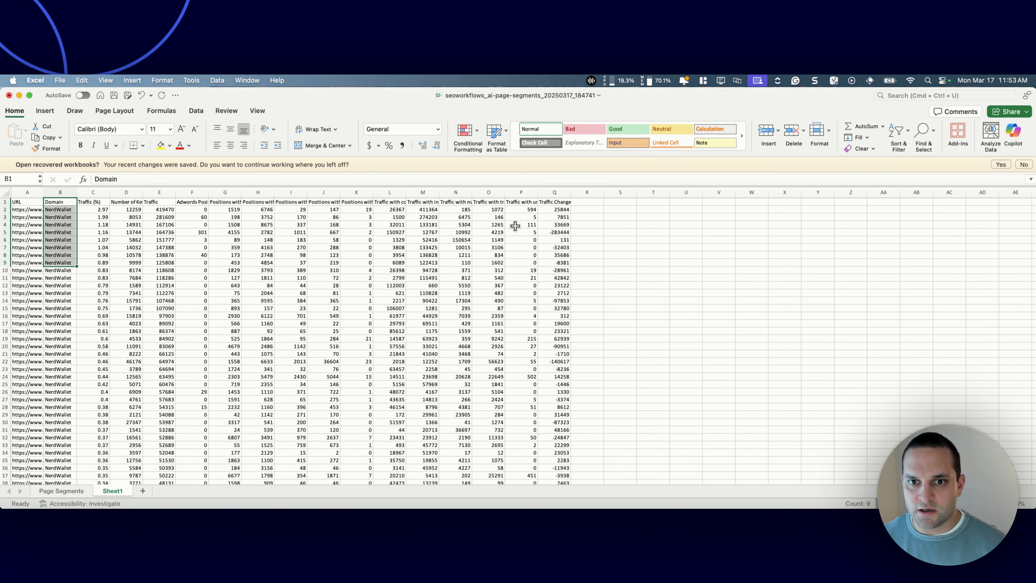
- Delete the Keywords column and the blank column beside it from the Page Segments sheet
{"action": "left_click", "coordinate": [72, 490]}
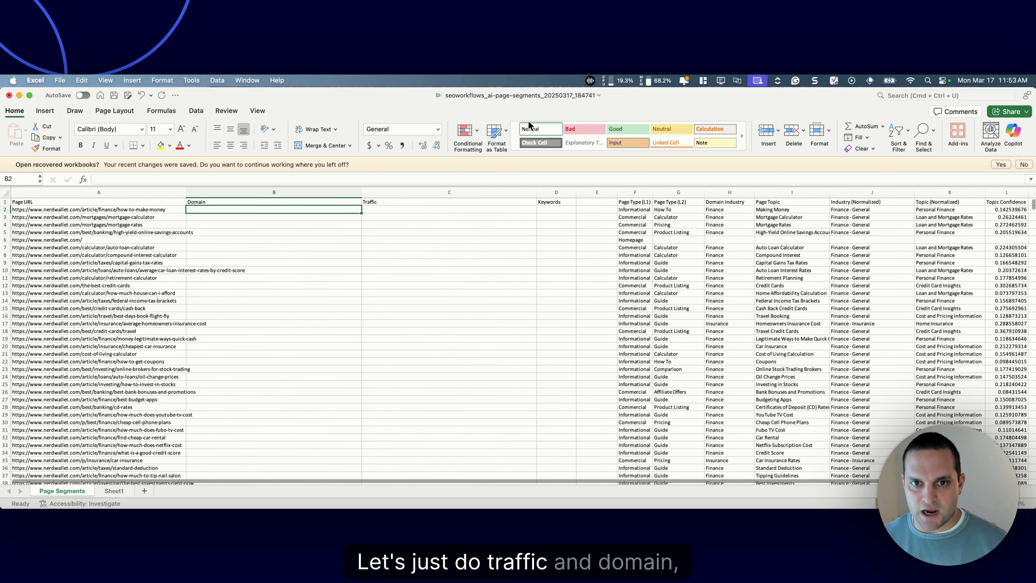
{"action": "left_click_drag", "start_coordinate": [556, 192], "coordinate": [597, 190]}
{"action": "right_click", "coordinate": [604, 190]}
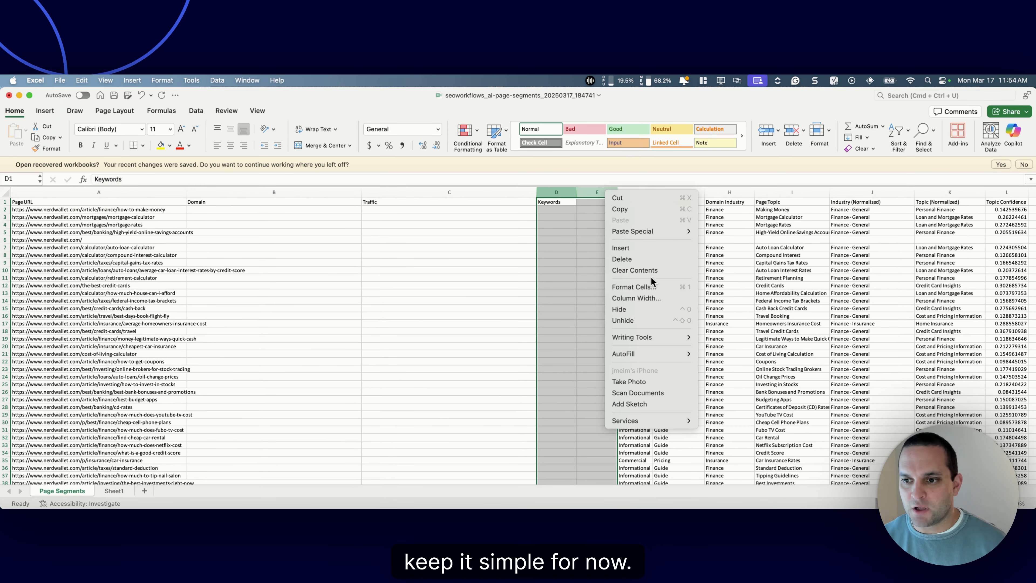
{"action": "left_click", "coordinate": [621, 258]}
- Enter =VLOOKUP(A2,Sheet1!A:E,2,FALSE) in B2 to look up the domain of the first page URL
{"action": "left_click", "coordinate": [211, 208]}
{"action": "type", "text": "=vlookup(A2,"}
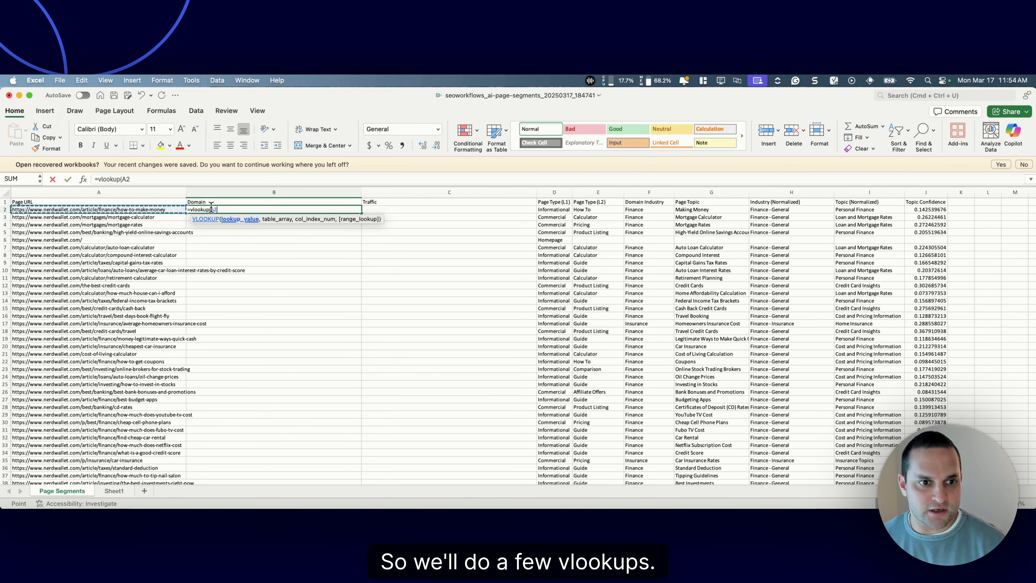
{"action": "left_click", "coordinate": [114, 490]}
{"action": "left_click_drag", "start_coordinate": [27, 192], "coordinate": [157, 194]}
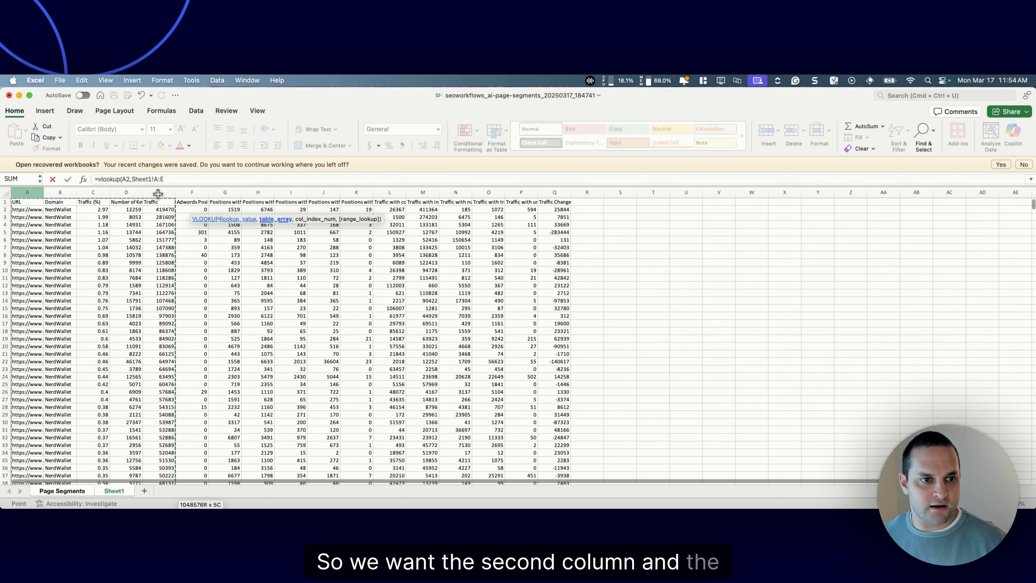
{"action": "type", "text": ",2,FALSE)"}
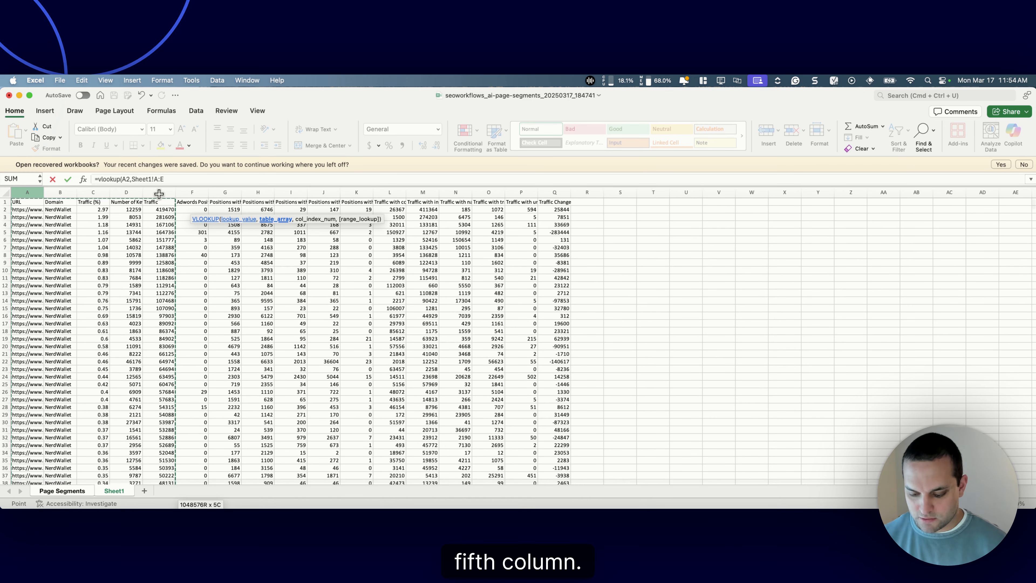
{"action": "key", "text": "Return"}
- Copy the Domain formula's text into C2 and change its column index to 5 so it looks up the traffic
{"action": "triple_click", "coordinate": [208, 180]}
{"action": "key", "text": "super+c"}
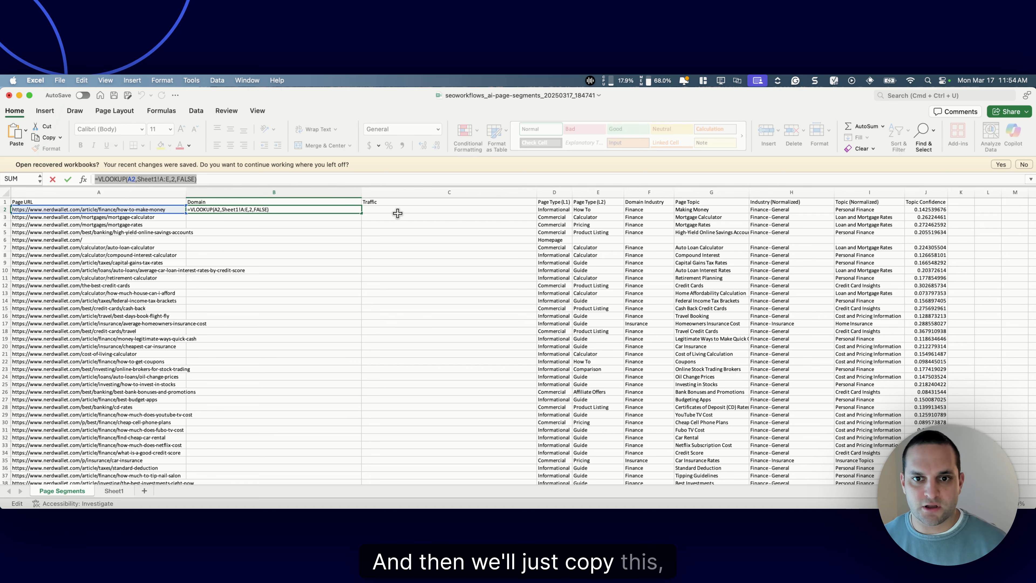
{"action": "left_click", "coordinate": [398, 215]}
{"action": "key", "text": "Escape"}
{"action": "left_click", "coordinate": [394, 210]}
{"action": "left_click", "coordinate": [361, 179]}
{"action": "key", "text": "super+v"}
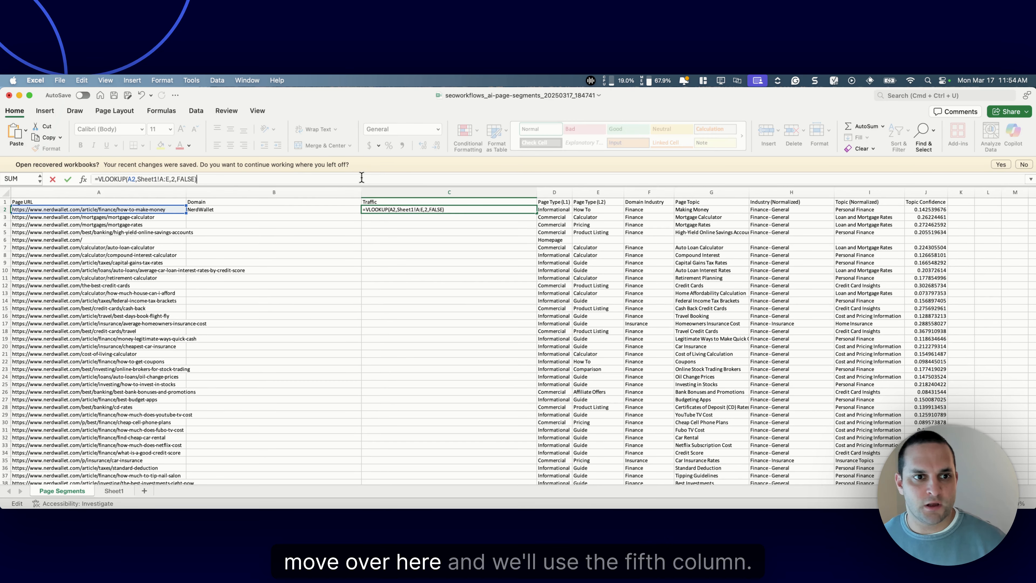
{"action": "key", "text": "Left"}
{"action": "key", "text": "Left"}
{"action": "key", "text": "Left"}
{"action": "key", "text": "Left"}
{"action": "key", "text": "Left"}
{"action": "key", "text": "Left"}
{"action": "key", "text": "Left"}
{"action": "key", "text": "BackSpace"}
{"action": "type", "text": "5"}
{"action": "key", "text": "Return"}
- Copy the Domain and Traffic lookup formulas from B2:C2 down through the last page URL row
{"action": "key", "text": "Up"}
{"action": "key", "text": "Left"}
{"action": "key", "text": "shift+Right"}
{"action": "key", "text": "super+c"}
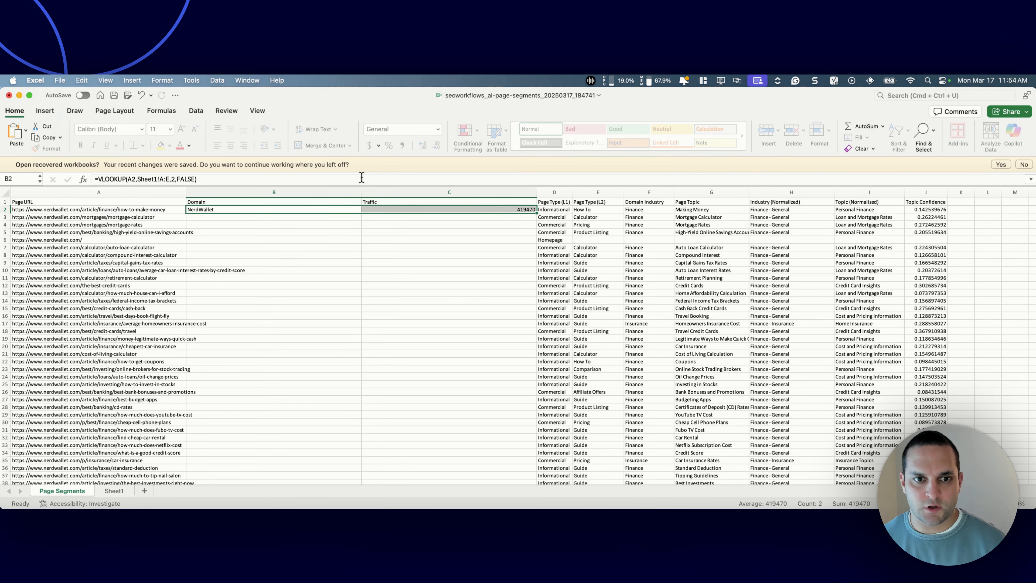
{"action": "key", "text": "Left"}
{"action": "key", "text": "super+Down"}
{"action": "key", "text": "Right"}
{"action": "key", "text": "super+shift+Up"}
{"action": "key", "text": "shift+Right"}
{"action": "key", "text": "super+v"}
{"action": "key", "text": "super+Up"}
{"action": "key", "text": "Left"}
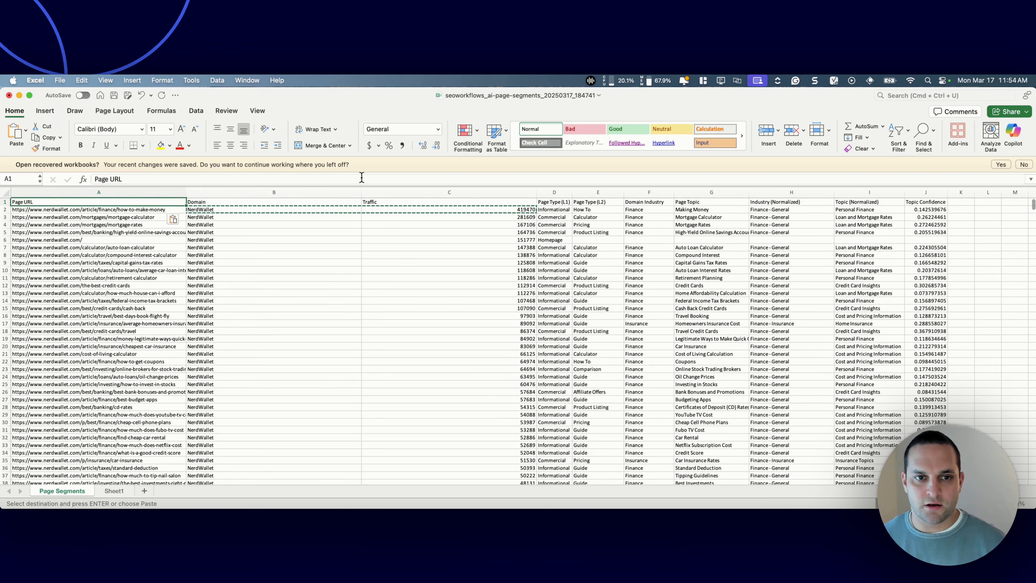
- Narrow the Domain and Traffic columns to suit their contents, leaving Traffic slightly wider than its values
{"action": "left_click_drag", "start_coordinate": [361, 195], "coordinate": [361, 195]}
{"action": "double_click", "coordinate": [361, 195]}
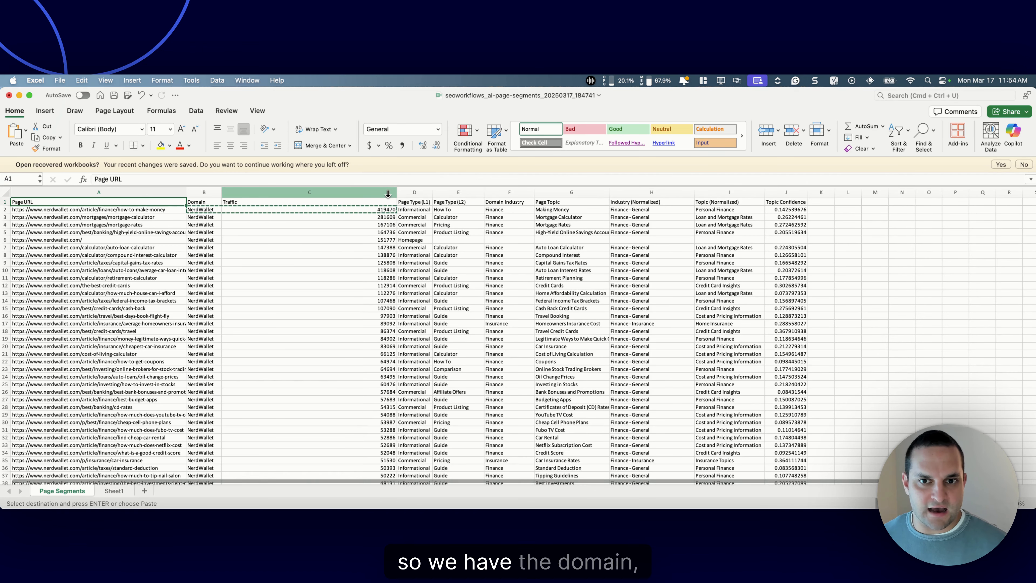
{"action": "double_click", "coordinate": [396, 194]}
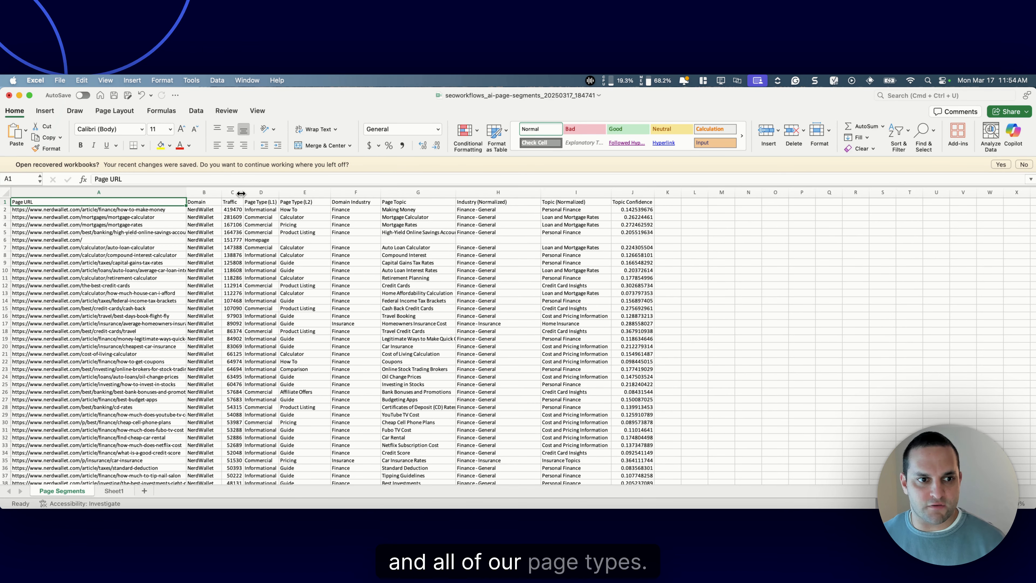
{"action": "left_click_drag", "start_coordinate": [240, 194], "coordinate": [271, 193]}
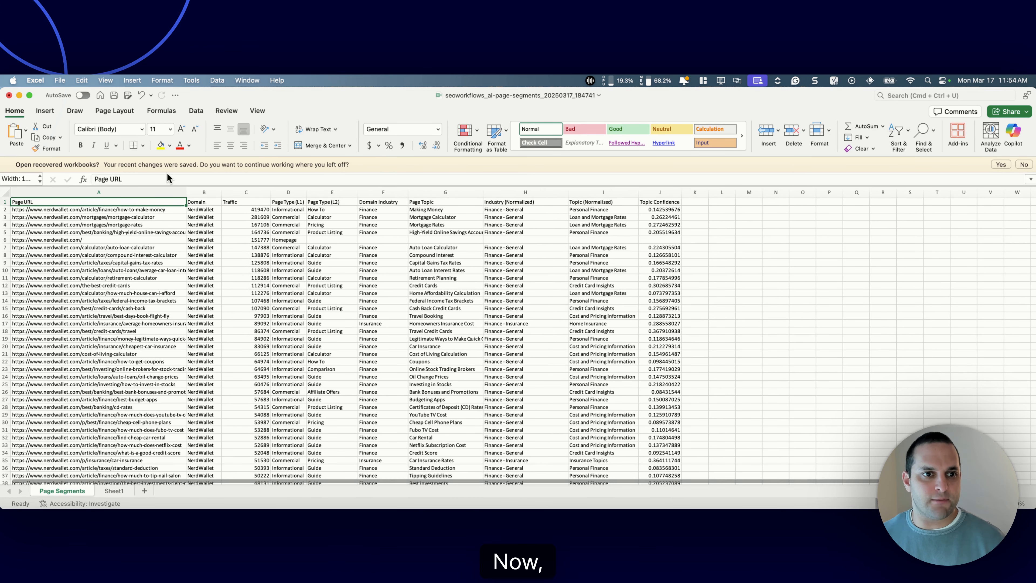
- Insert a PivotTable on a new worksheet from the range 'Page Segments'!$A$1:$J$966
{"action": "left_click", "coordinate": [56, 111]}
{"action": "left_click", "coordinate": [18, 135]}
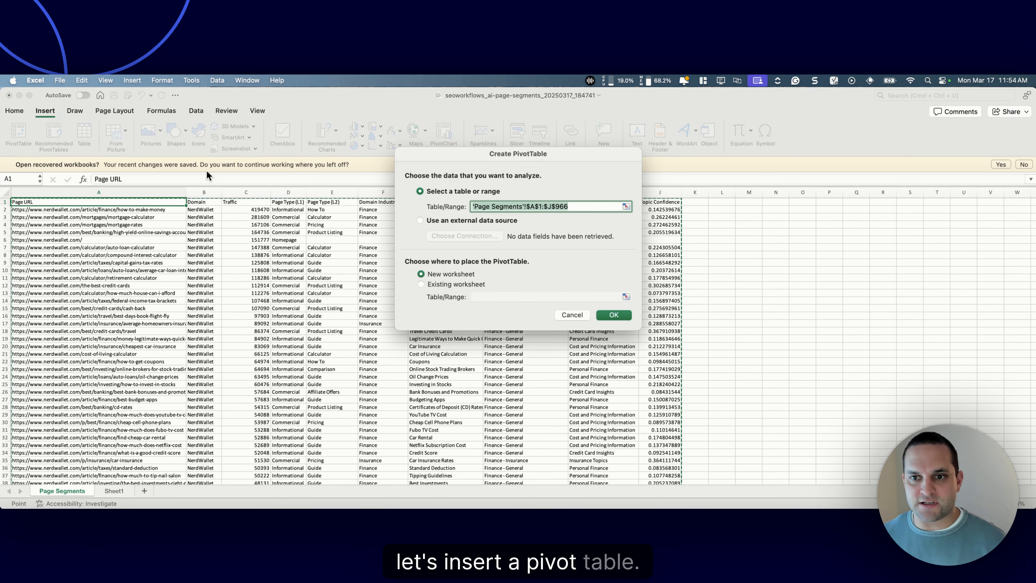
{"action": "left_click", "coordinate": [612, 312]}
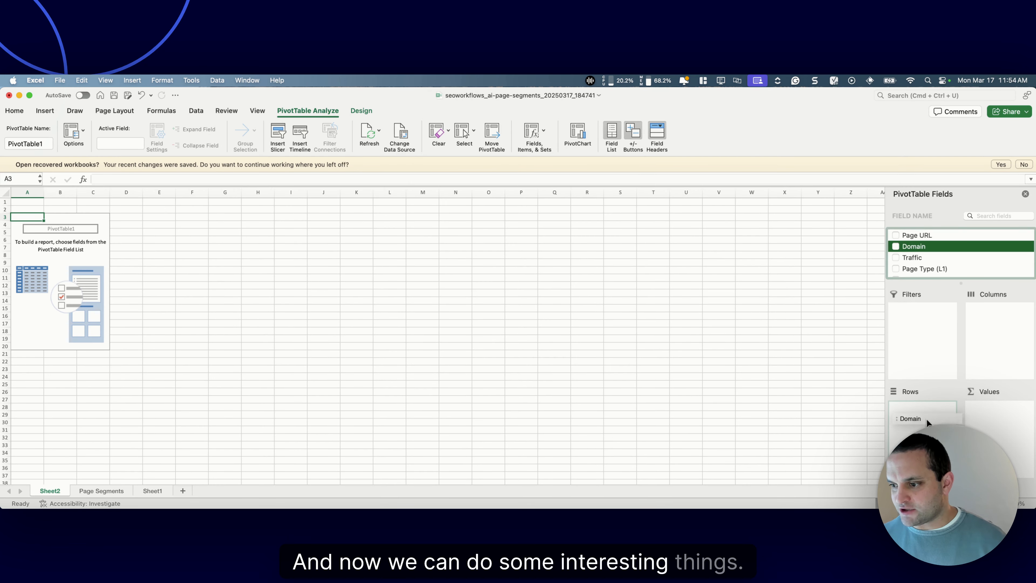
- Set the PivotTable rows to Topic (Normalized) above Domain and add Traffic as a summed value
{"action": "left_click", "coordinate": [904, 247]}
{"action": "scroll", "coordinate": [950, 264], "scroll_direction": "down", "scroll_amount": 5}
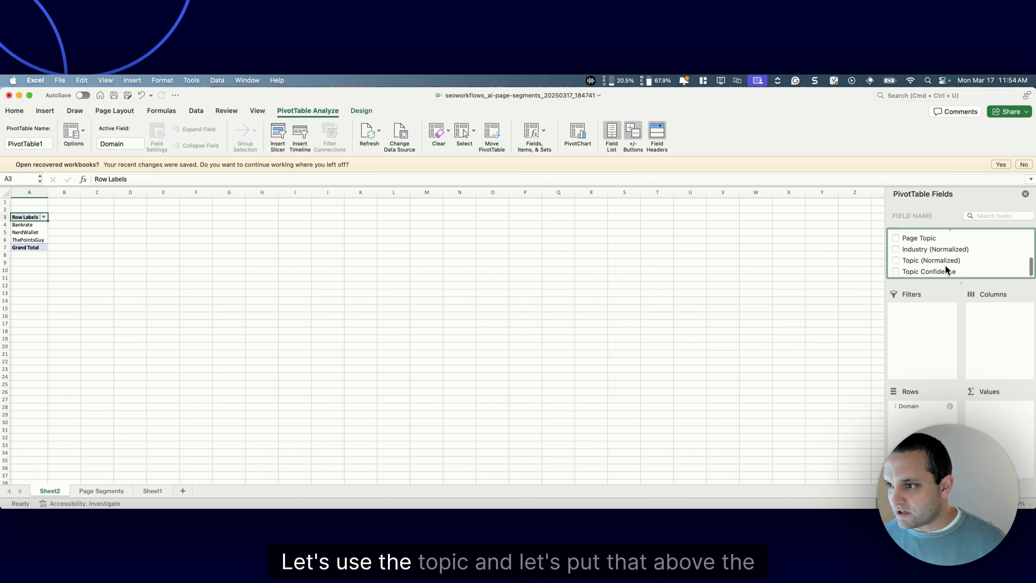
{"action": "left_click_drag", "start_coordinate": [945, 260], "coordinate": [943, 417]}
{"action": "scroll", "coordinate": [920, 245], "scroll_direction": "up", "scroll_amount": 5}
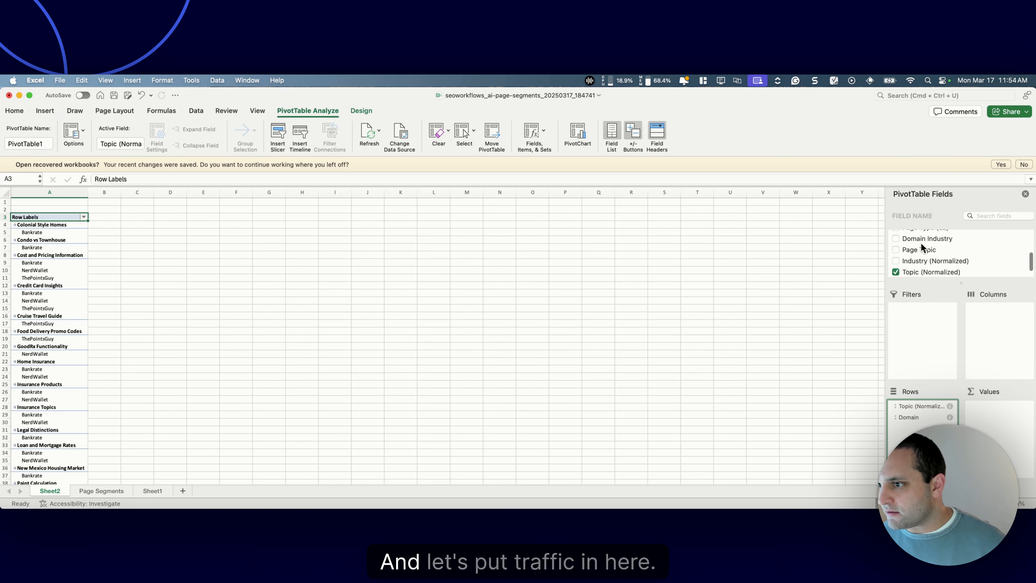
{"action": "scroll", "coordinate": [941, 251], "scroll_direction": "down", "scroll_amount": 1}
{"action": "left_click_drag", "start_coordinate": [924, 240], "coordinate": [1005, 438]}
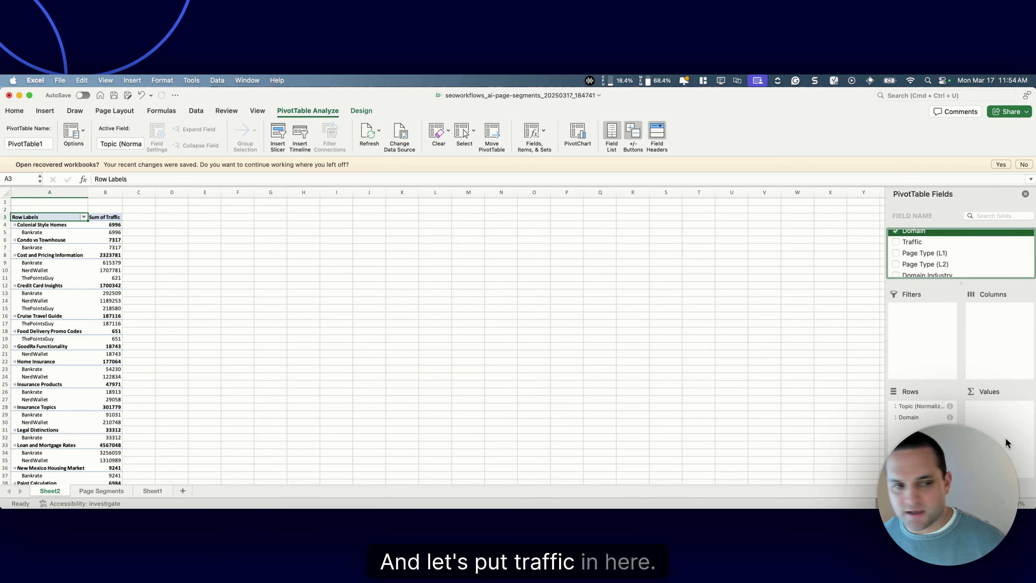
- Sort the PivotTable topics by Sum of Traffic from largest to smallest
{"action": "right_click", "coordinate": [104, 225]}
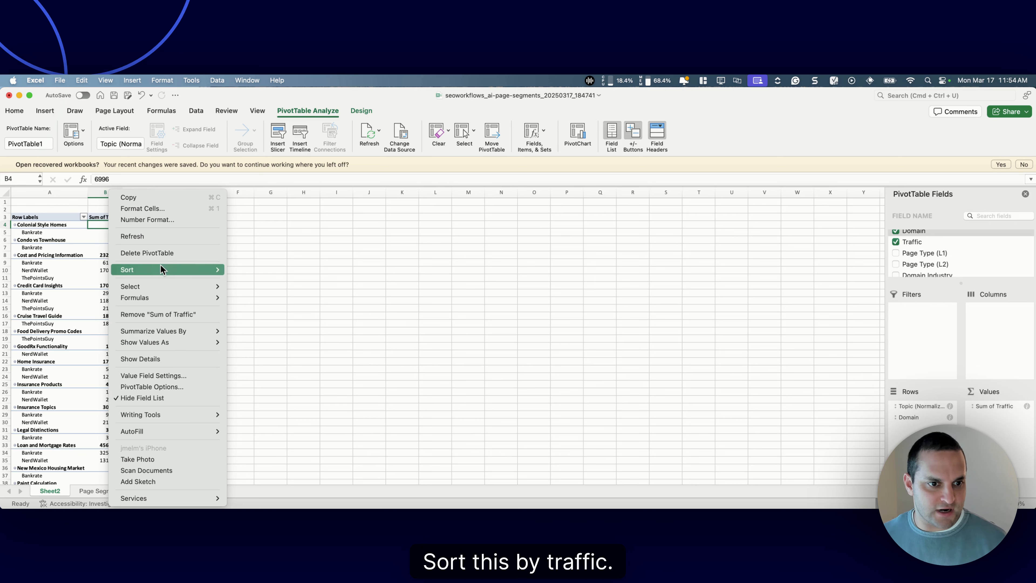
{"action": "mouse_move", "coordinate": [175, 276]}
{"action": "left_click", "coordinate": [267, 281]}
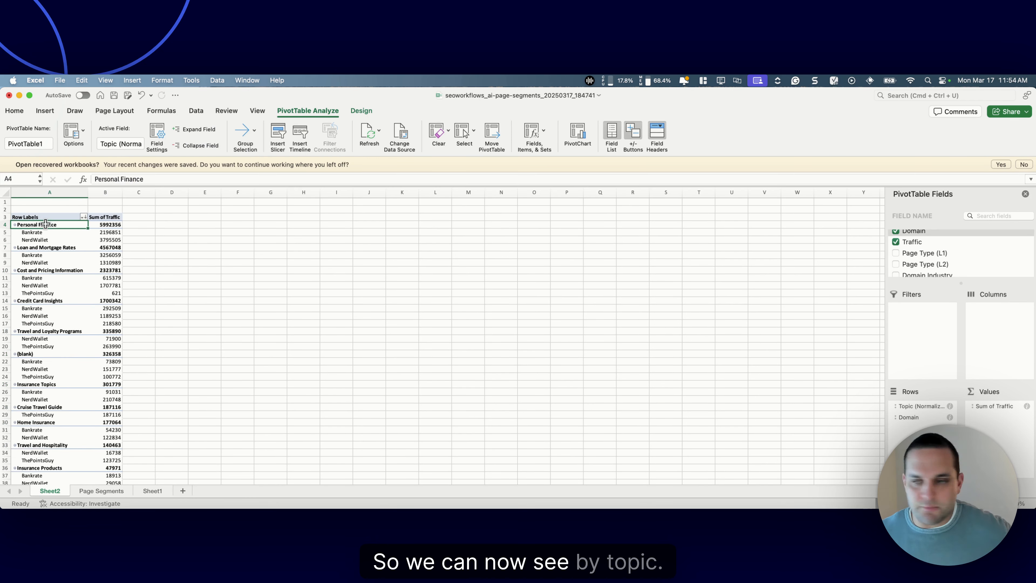
- Add Page URL to the PivotTable values as a count and sort the topics by it from largest to smallest
{"action": "scroll", "coordinate": [932, 248], "scroll_direction": "up", "scroll_amount": 1}
{"action": "left_click_drag", "start_coordinate": [930, 239], "coordinate": [983, 403]}
{"action": "right_click", "coordinate": [154, 225]}
{"action": "mouse_move", "coordinate": [188, 273]}
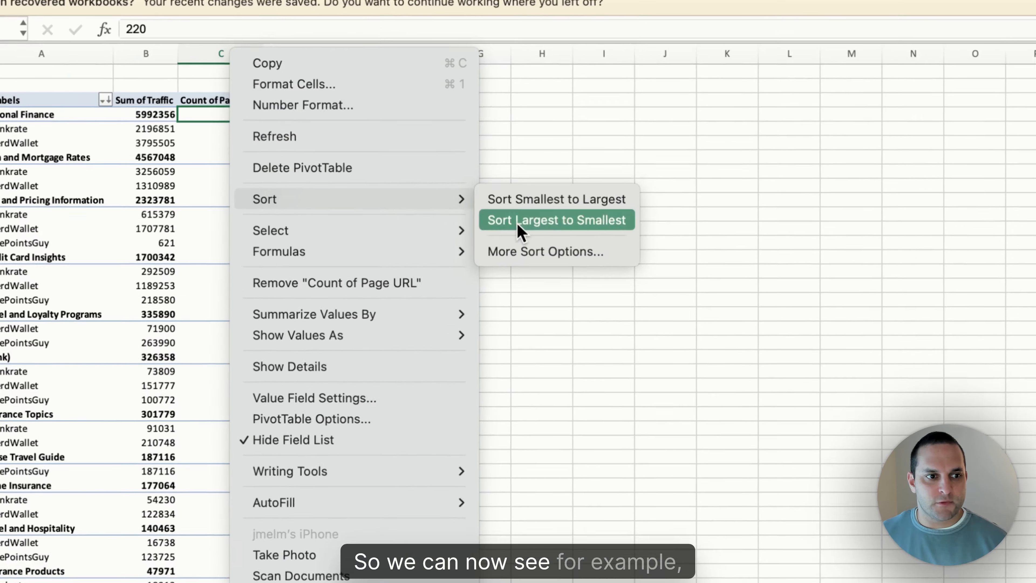
{"action": "left_click", "coordinate": [299, 283]}
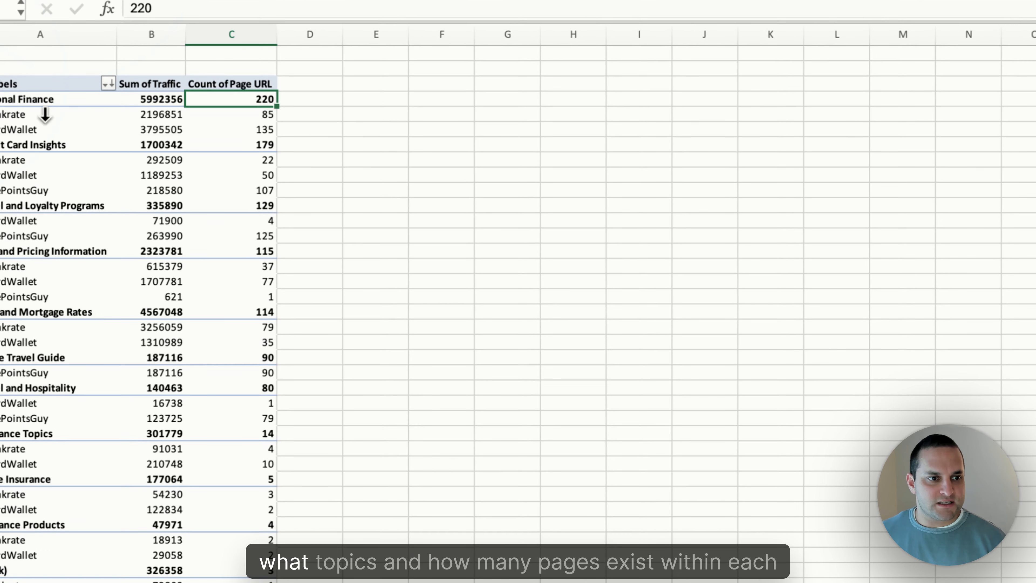
- Examine the page counts and traffic sums for the Personal Finance topic and its domains
{"action": "left_click", "coordinate": [29, 99]}
{"action": "left_click_drag", "start_coordinate": [245, 99], "coordinate": [244, 129]}
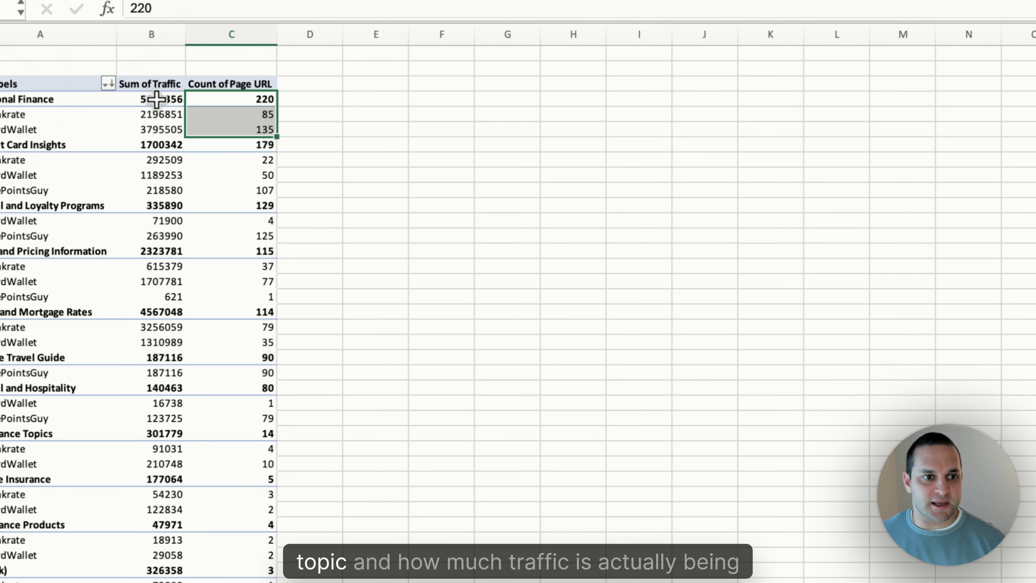
{"action": "left_click_drag", "start_coordinate": [162, 99], "coordinate": [159, 129]}
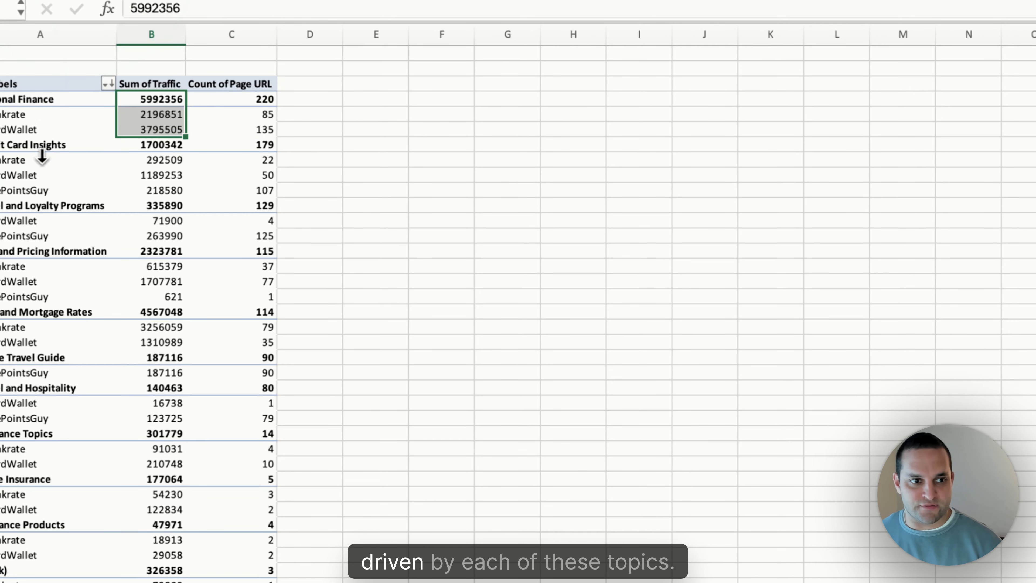
{"action": "left_click", "coordinate": [41, 98]}
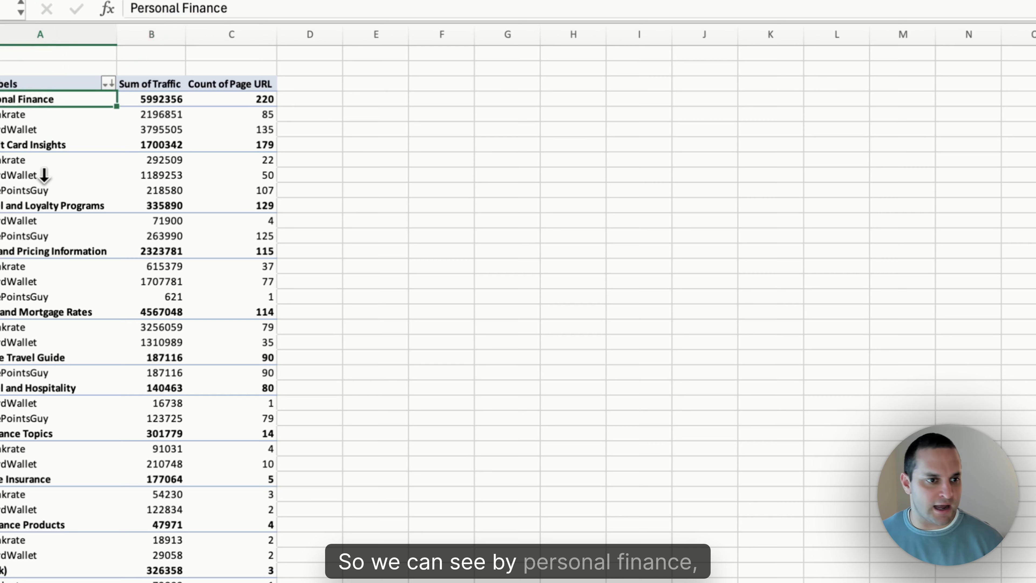
{"action": "scroll", "coordinate": [38, 141], "scroll_direction": "right", "scroll_amount": 1}
{"action": "left_click", "coordinate": [38, 141]}
- Duplicate the whole topic PivotTable on the same sheet, placing the copy below the original starting at cell A62
{"action": "left_click", "coordinate": [74, 84]}
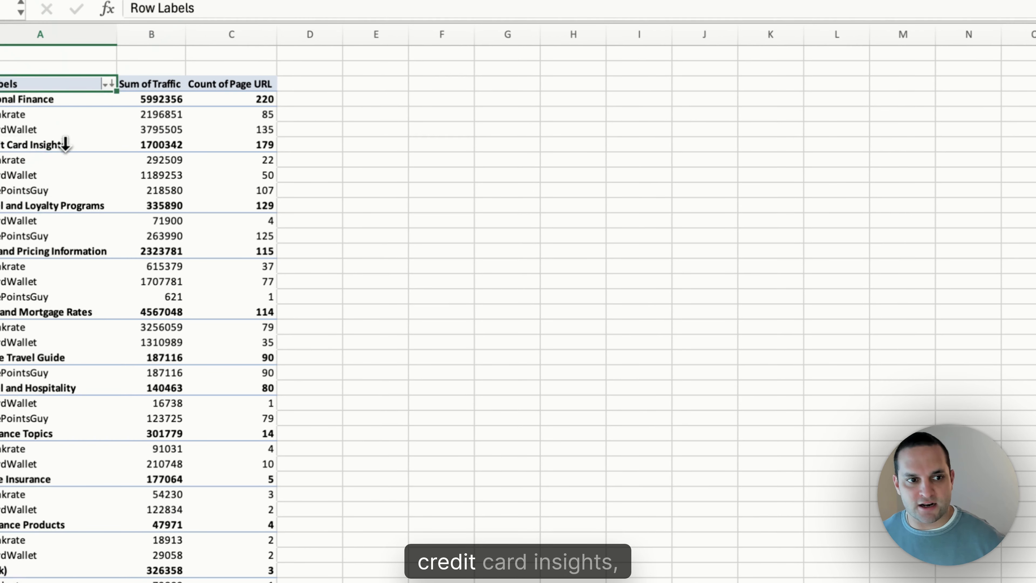
{"action": "left_click", "coordinate": [83, 98]}
{"action": "scroll", "coordinate": [83, 99], "scroll_direction": "down", "scroll_amount": 5}
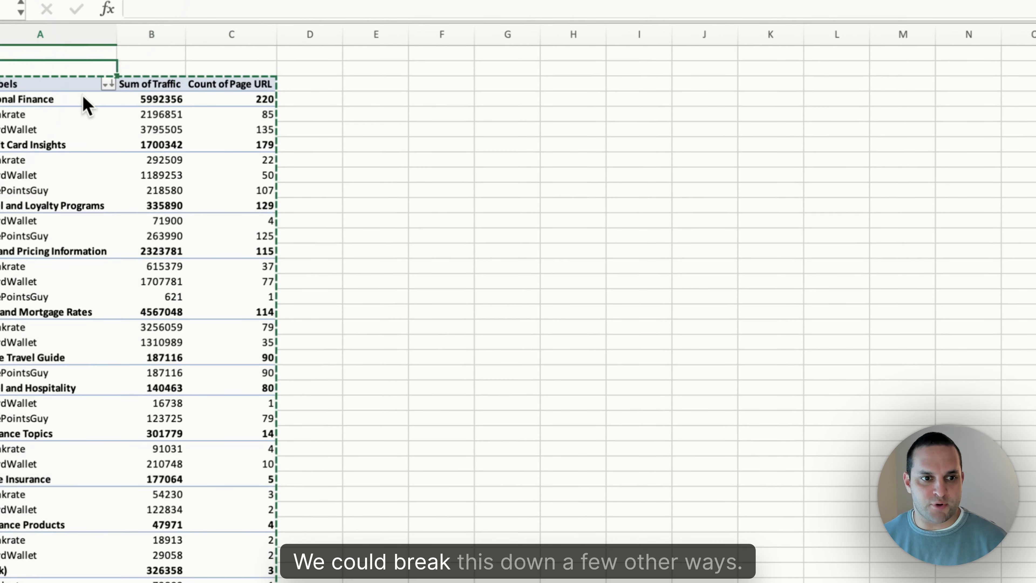
{"action": "key", "text": "Down"}
{"action": "key", "text": "Right"}
{"action": "key", "text": "Right"}
{"action": "key", "text": "Right"}
{"action": "key", "text": "Right"}
{"action": "key", "text": "ctrl+v"}
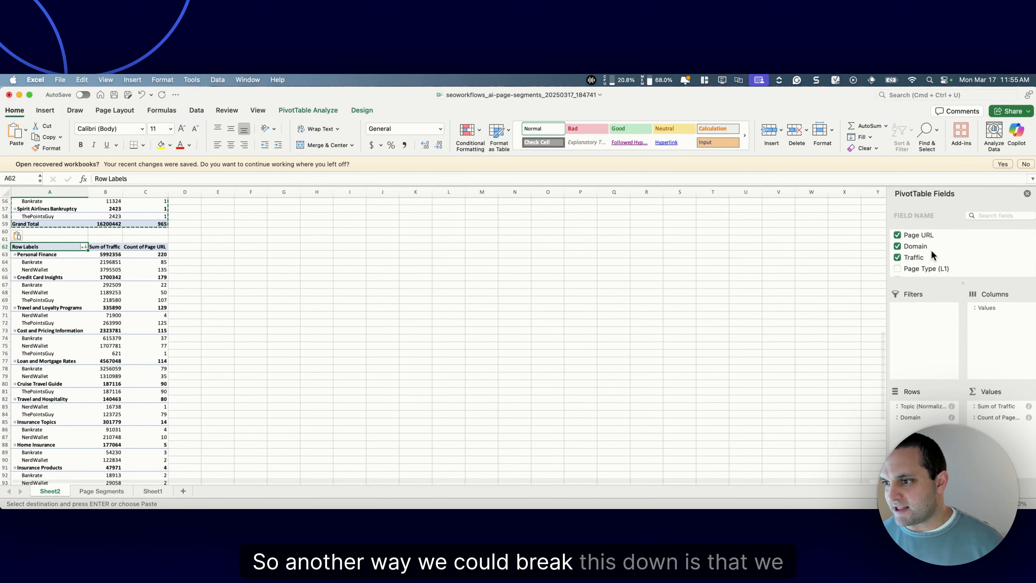
- Add Page Type (L1) to the rows of the copied PivotTable, above Topic (Normalized)
{"action": "scroll", "coordinate": [929, 249], "scroll_direction": "down", "scroll_amount": 2}
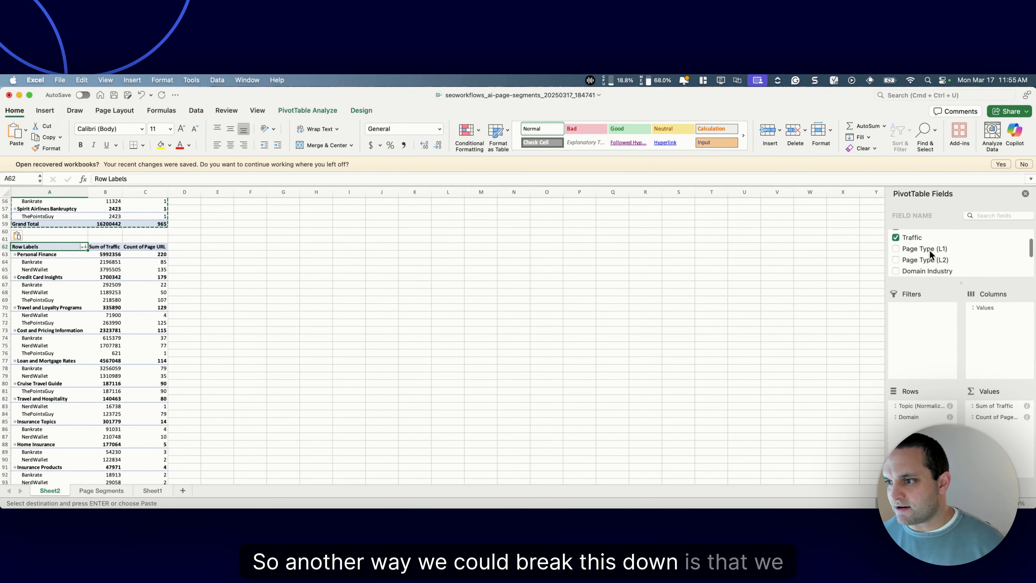
{"action": "scroll", "coordinate": [928, 252], "scroll_direction": "up", "scroll_amount": 1}
{"action": "left_click_drag", "start_coordinate": [928, 255], "coordinate": [904, 402]}
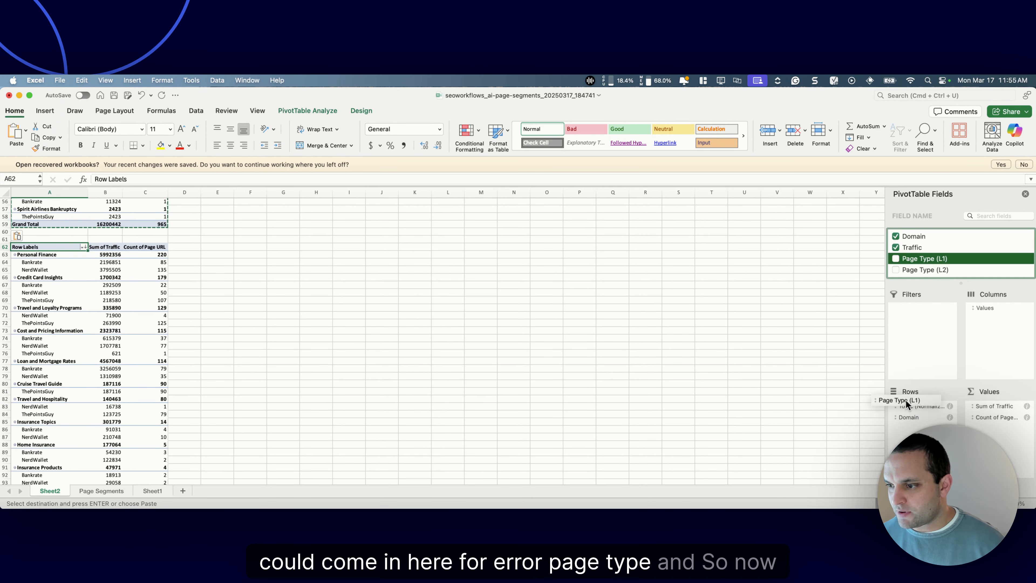